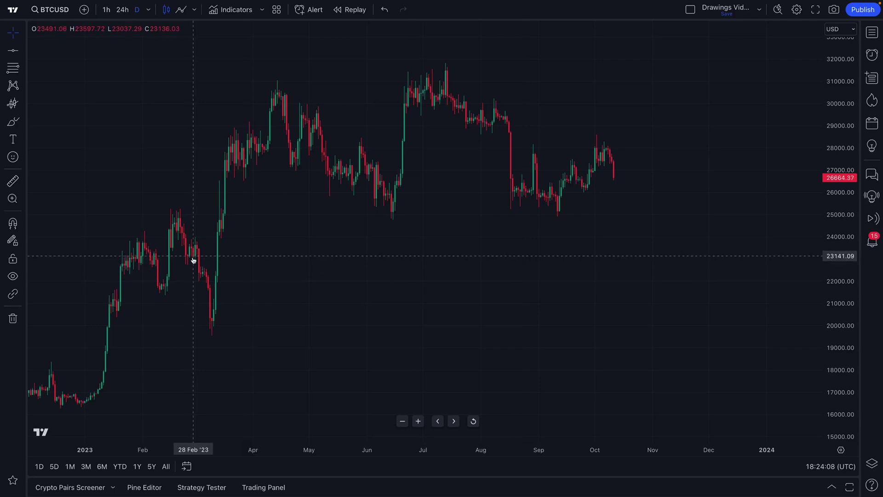
left_click(23, 50)
left_click(23, 67)
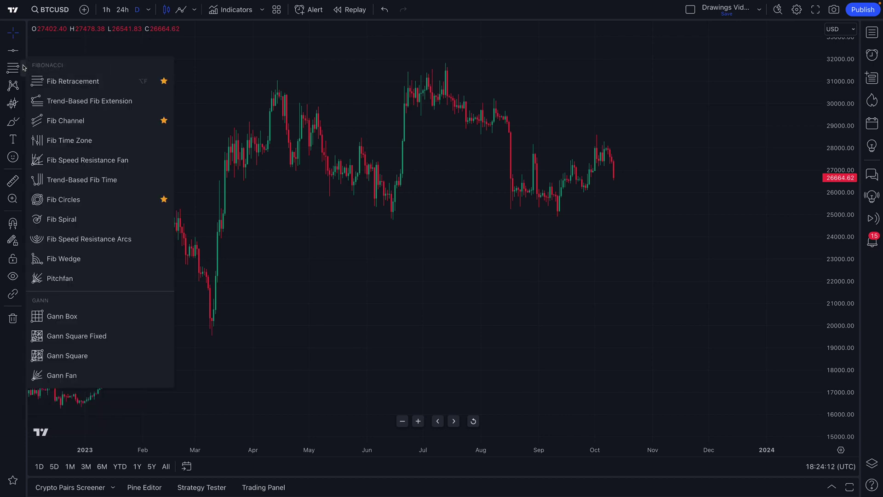
left_click(23, 68)
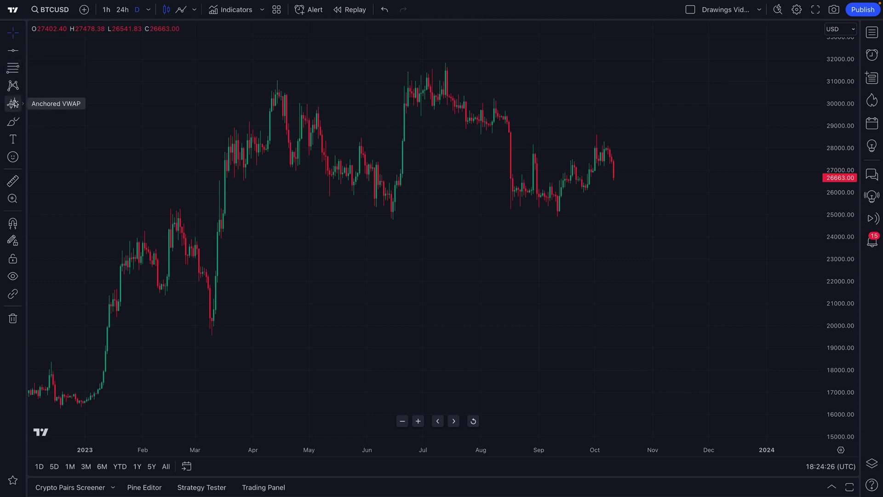
- Place an Anchored VWAP at the 14 Jul '23 peak of the BTCUSD chart and delete it again
left_click(13, 103)
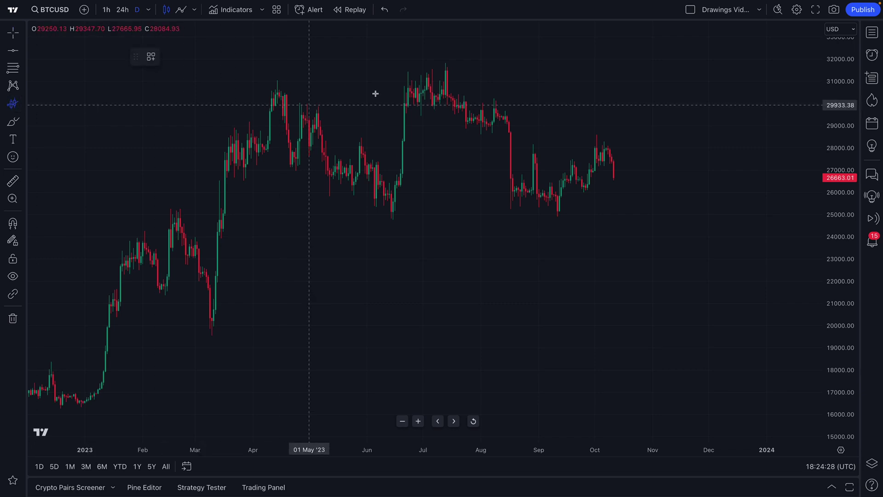
left_click(450, 81)
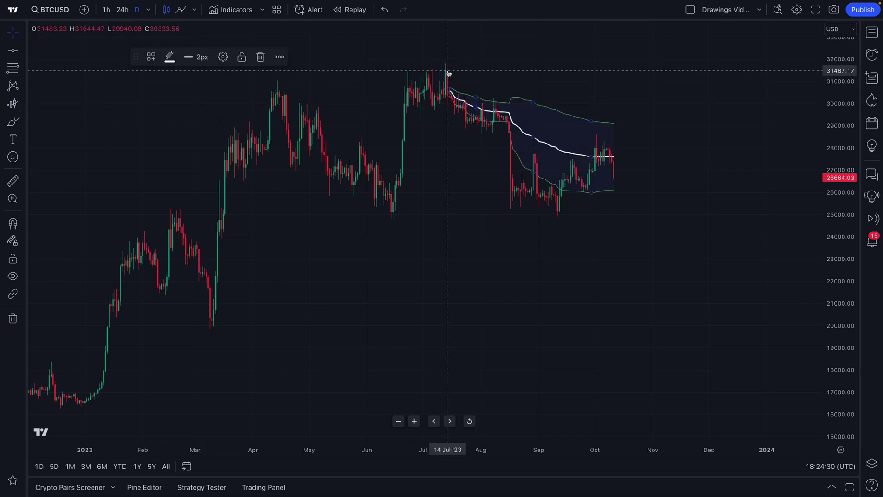
scroll(392, 116, "up", 3)
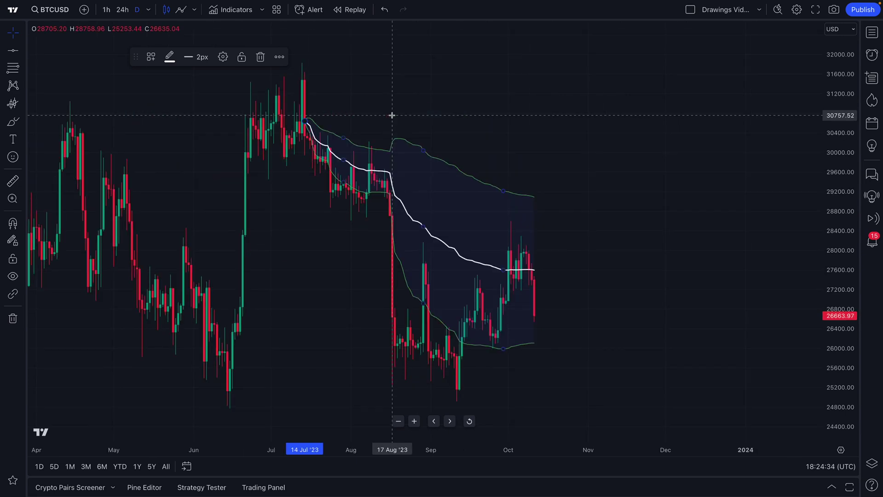
key("Delete")
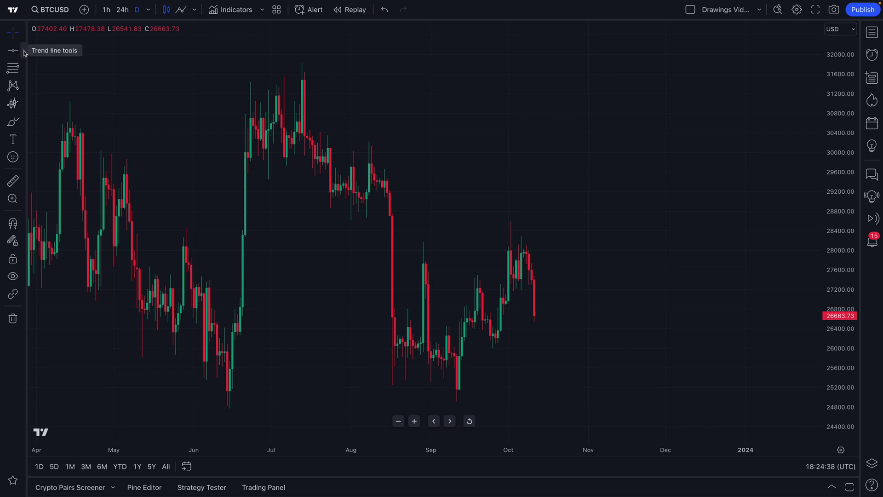
left_click(24, 52)
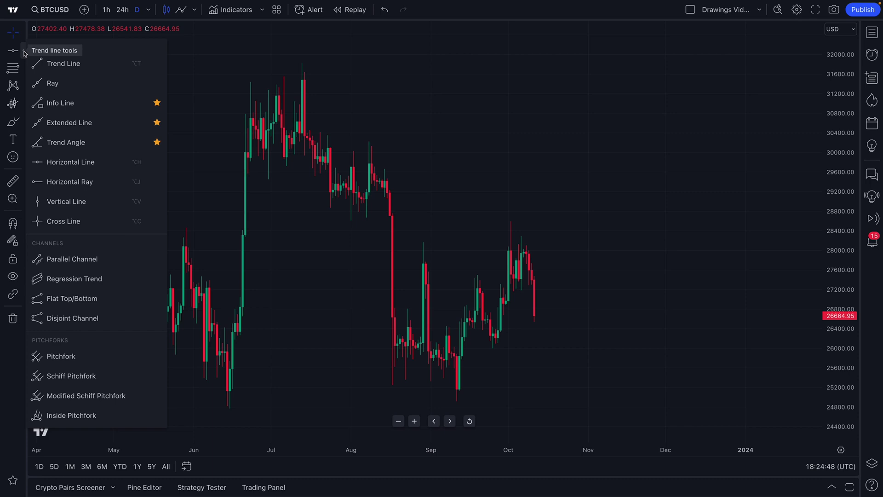
left_click(24, 106)
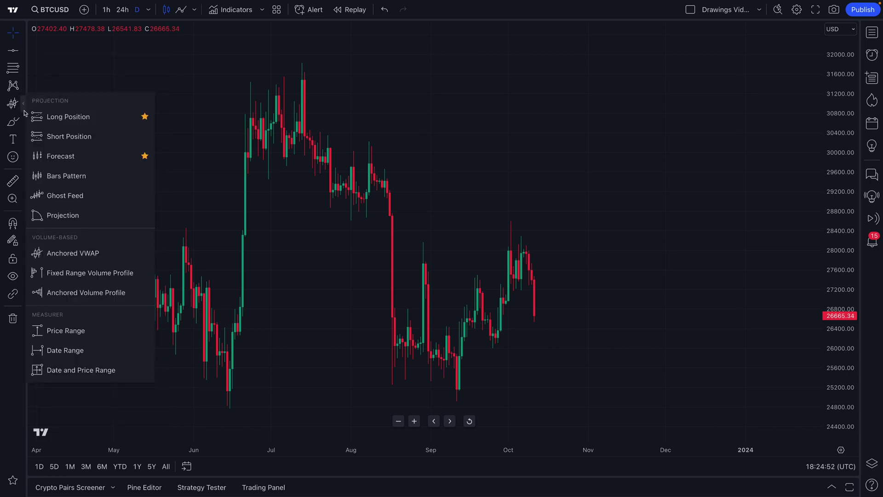
left_click(24, 126)
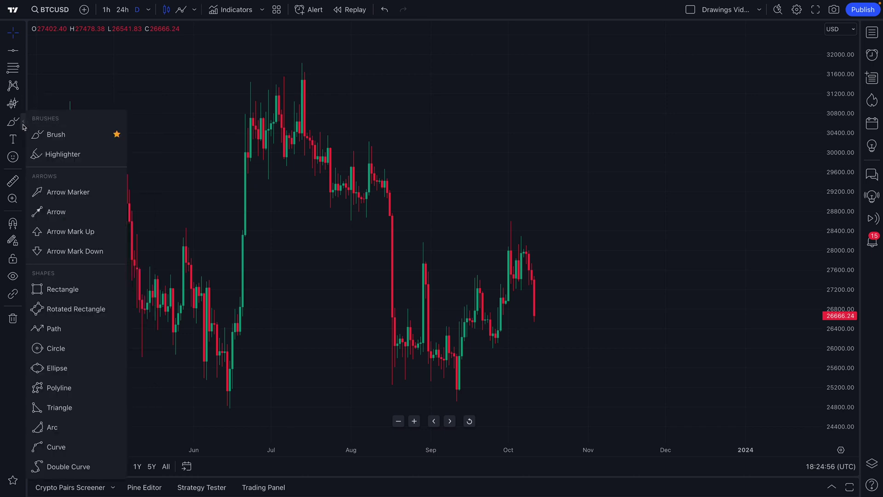
left_click(24, 126)
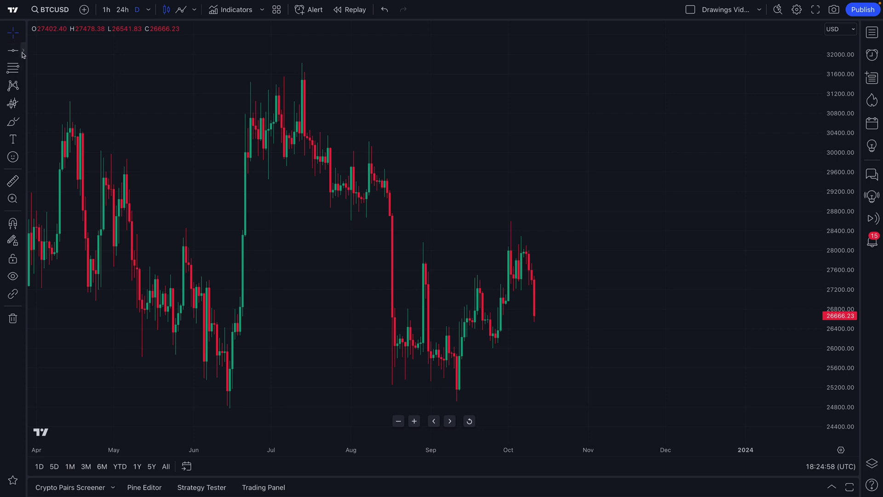
- Draw a horizontal line across the mid-June low at a price of about 24978
left_click(23, 53)
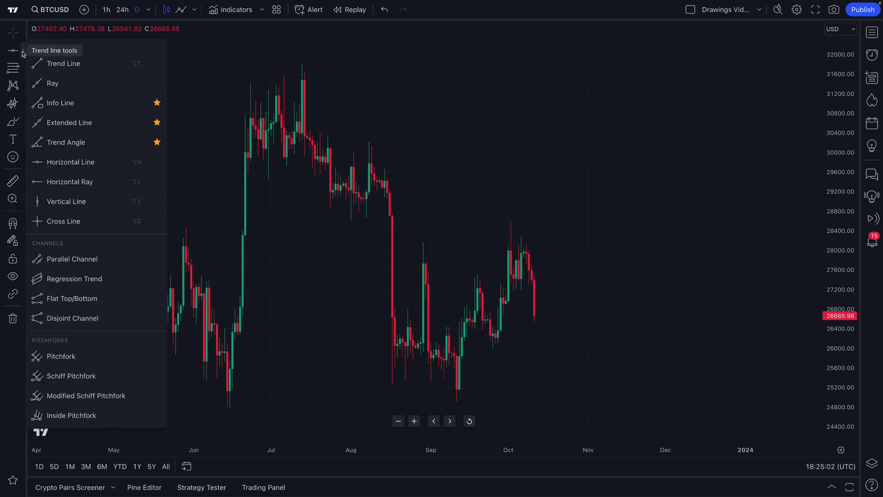
left_click(65, 163)
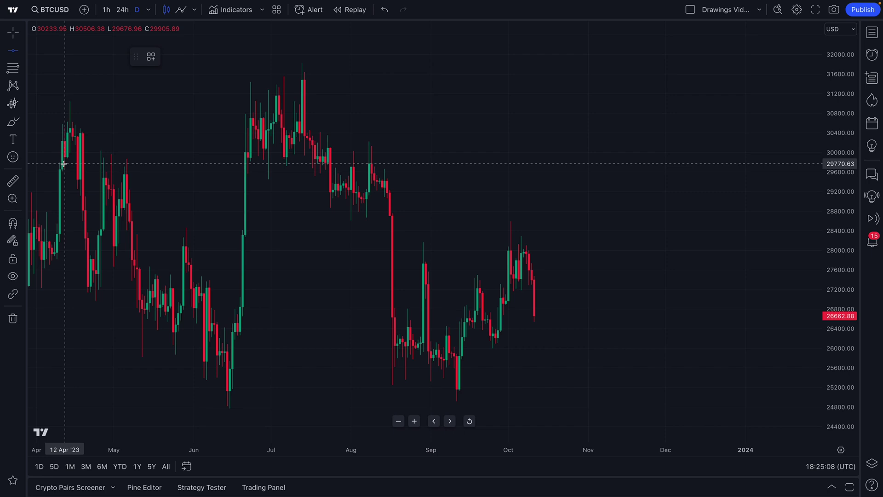
scroll(310, 196, "down", 3)
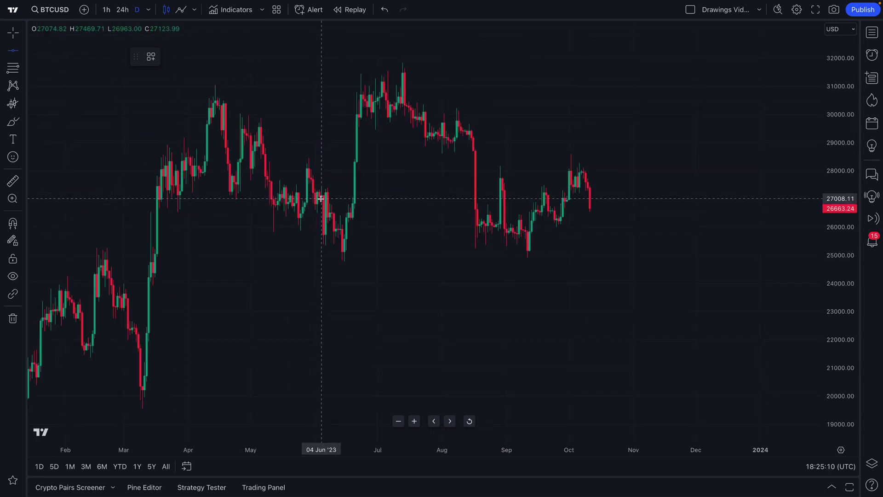
left_click(344, 256)
scroll(345, 259, "up", 3)
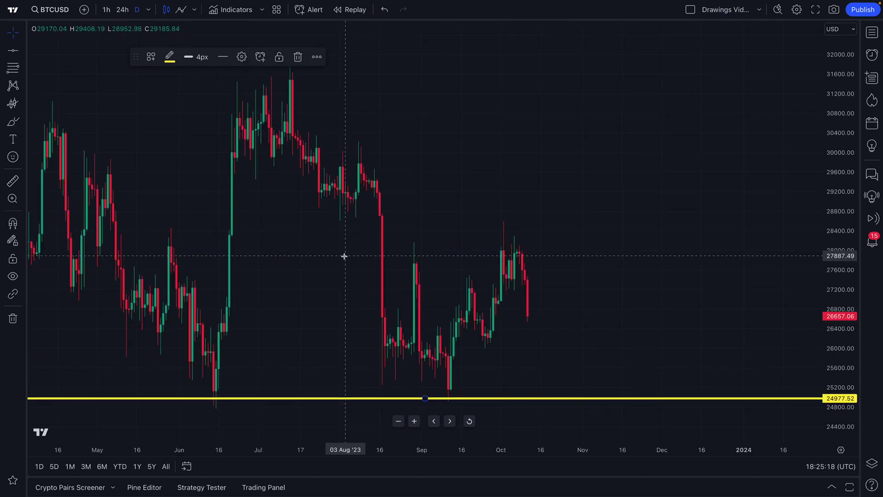
- Circle the mid-June and mid-September lows where price meets the horizontal line, using the Brush tool
left_click(13, 123)
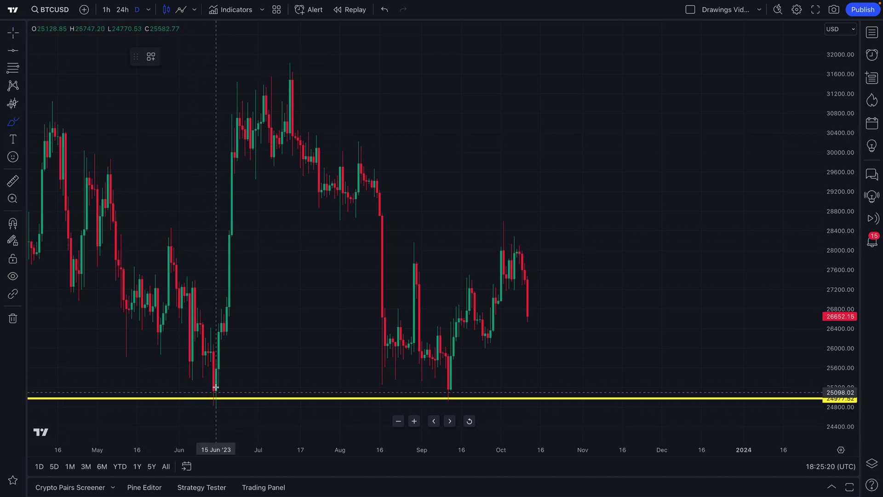
mouse_move(215, 387)
left_mouse_down()
mouse_move(216, 410)
mouse_move(209, 388)
left_mouse_up()
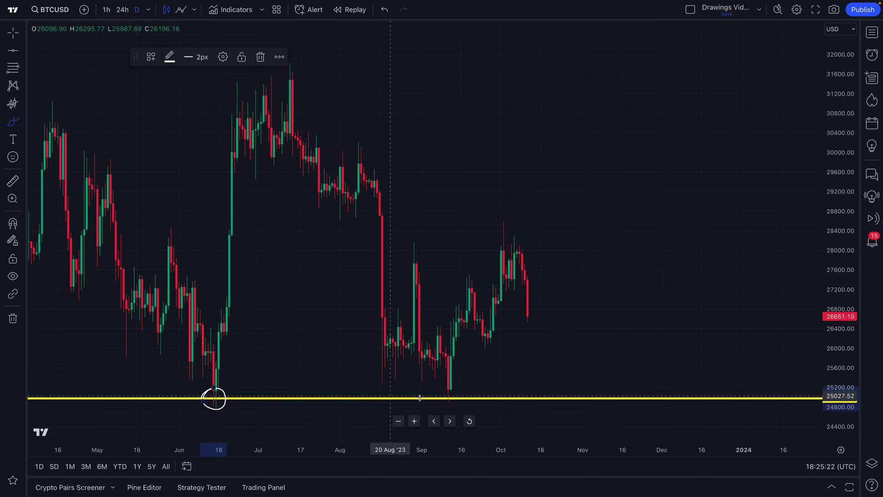
mouse_move(449, 391)
left_mouse_down()
mouse_move(454, 405)
mouse_move(449, 391)
left_mouse_up()
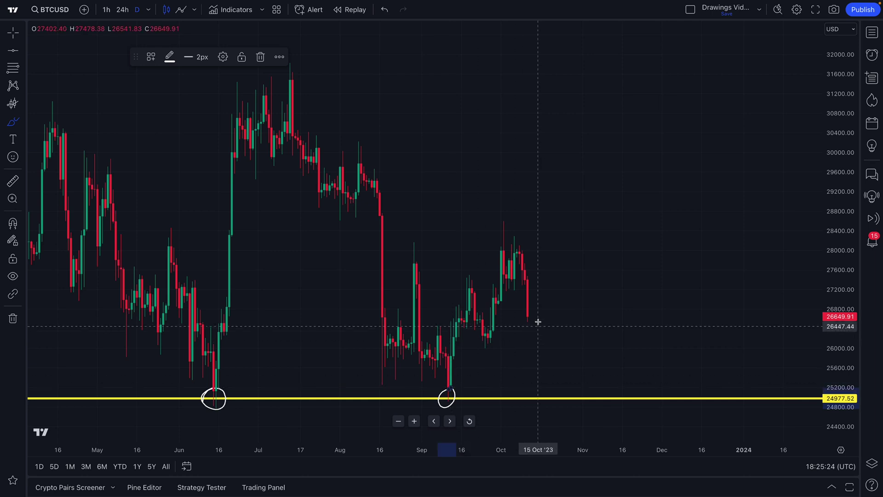
- Sketch a curved brush arrow from the latest candle down to the horizontal line and undo it
mouse_move(532, 314)
left_mouse_down()
mouse_move(573, 382)
mouse_move(570, 396)
mouse_move(580, 392)
left_mouse_up()
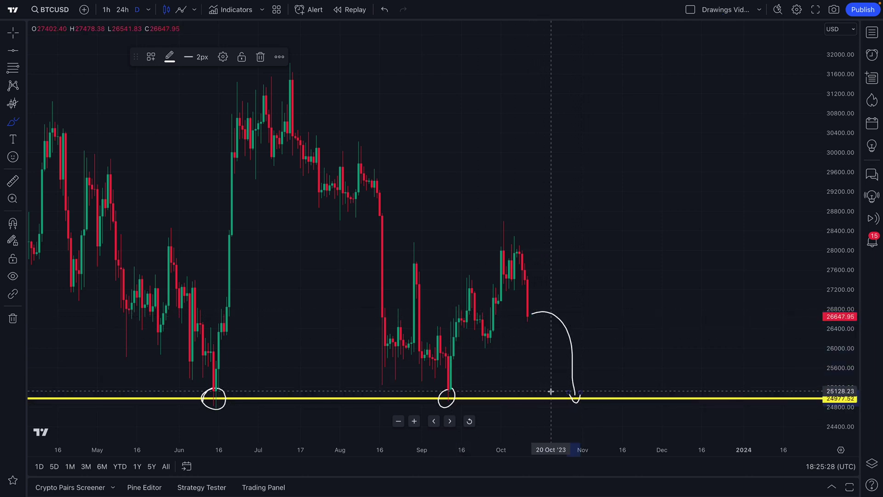
key("ctrl+z")
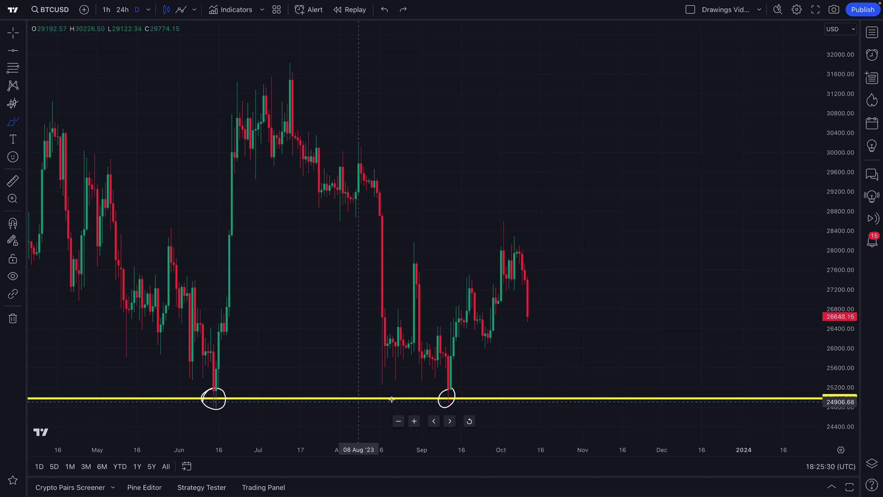
- Leave the Brush tool, select the horizontal line and move its floating toolbar above the September–November part of the chart
left_click(13, 32)
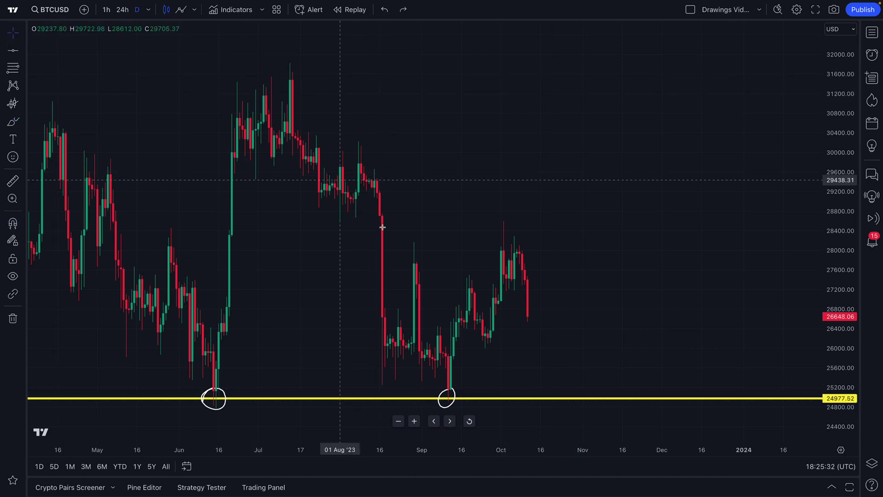
left_click(513, 401)
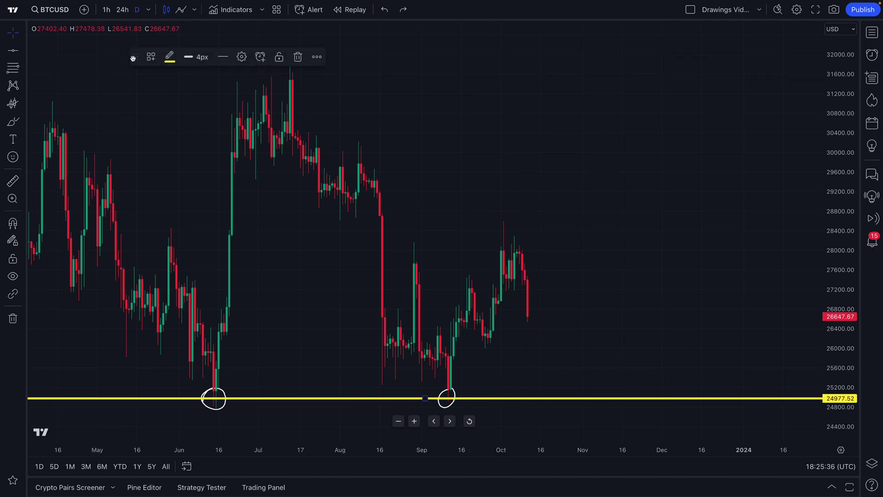
left_click_drag(133, 58, 442, 61)
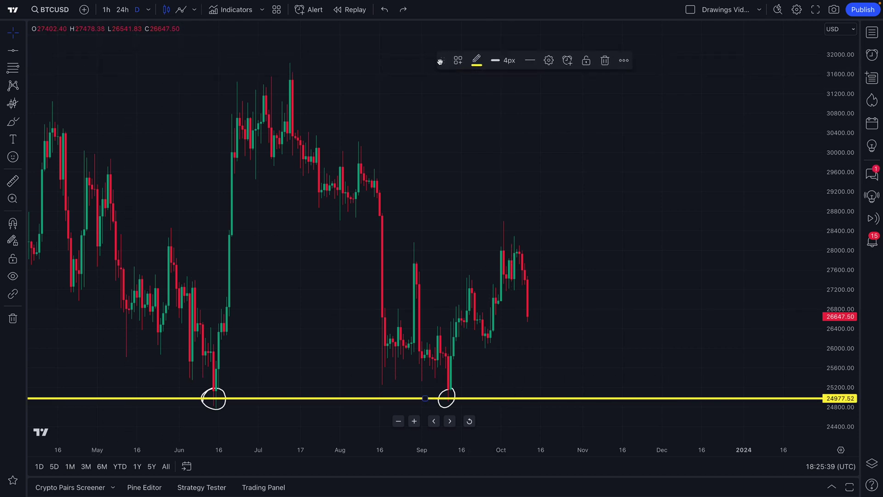
- Try blue and pink as the horizontal line's color
left_click(477, 61)
left_click(549, 95)
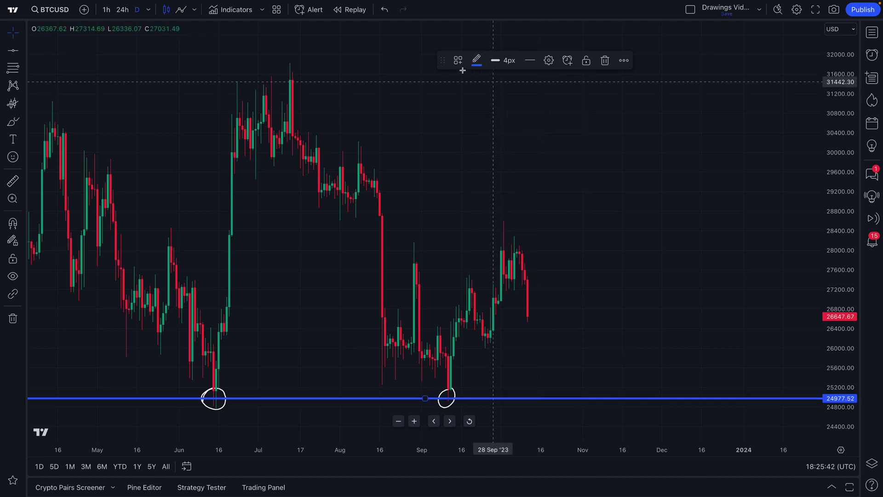
left_click(477, 61)
left_click(579, 97)
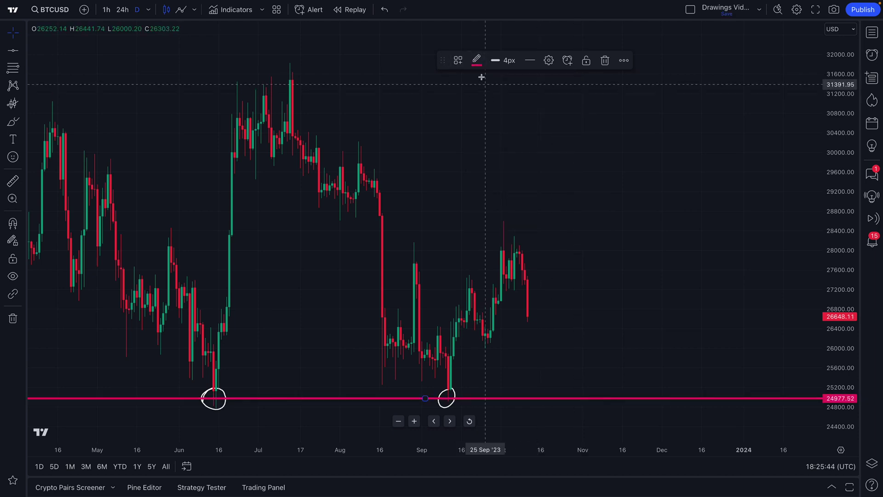
- Set the horizontal line's color to green and its thickness to 3px
left_click(477, 61)
left_click(511, 94)
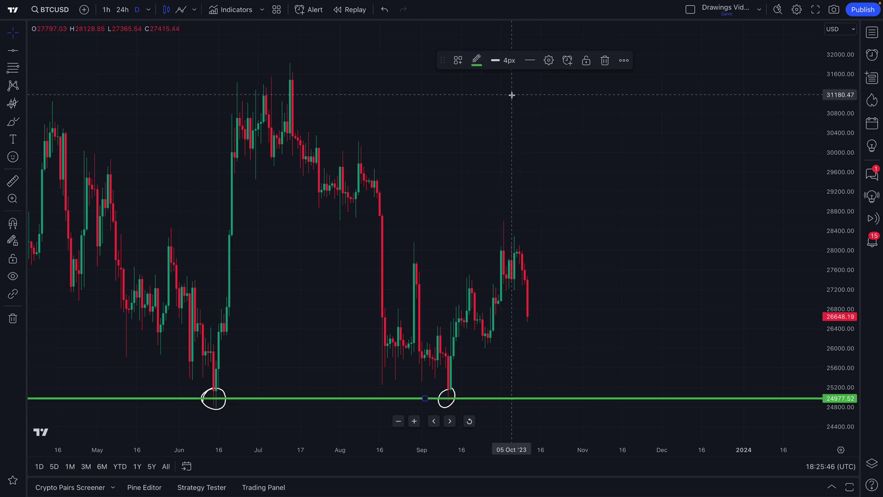
left_click(507, 65)
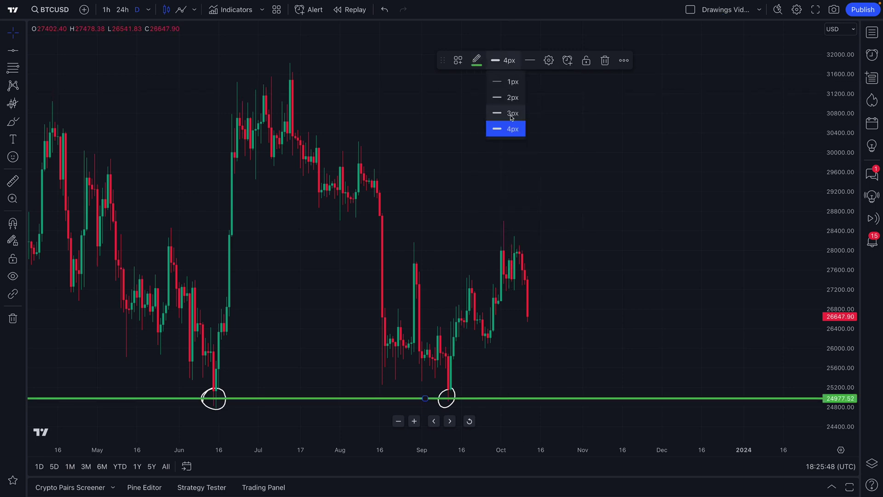
left_click(512, 114)
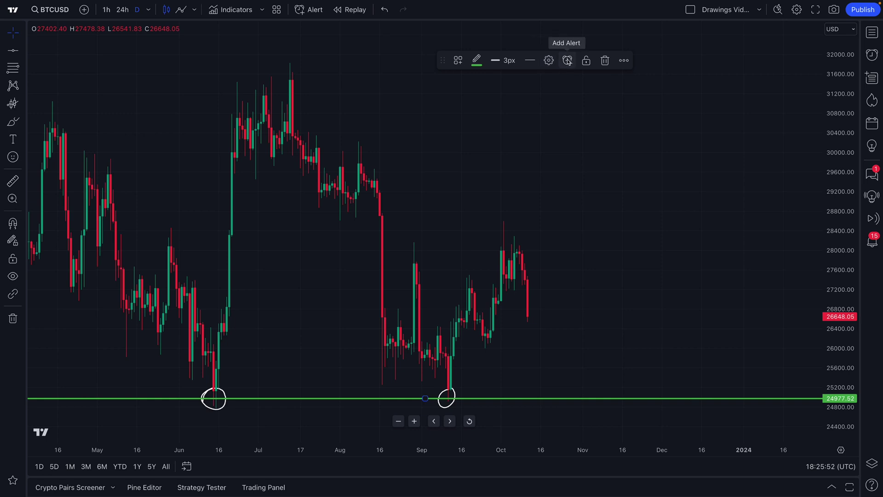
- Review the settings and notification options for an alert on the horizontal line without creating the alert
left_click(568, 61)
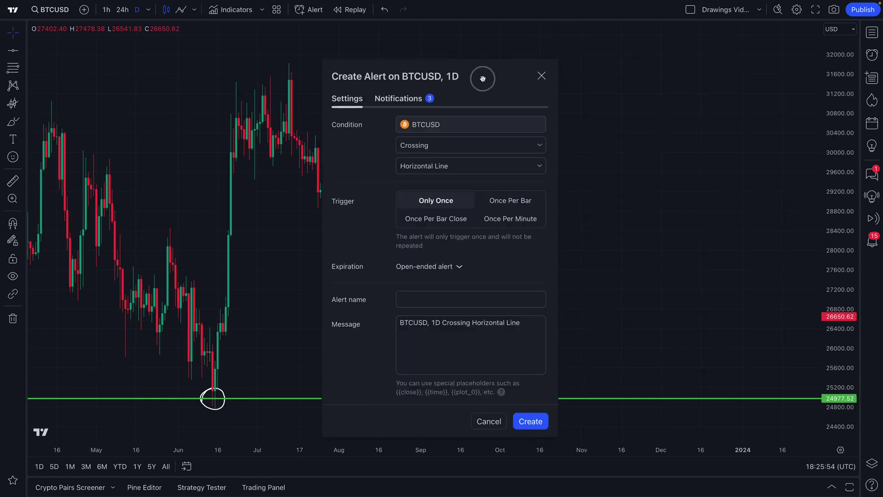
left_click_drag(482, 78, 242, 56)
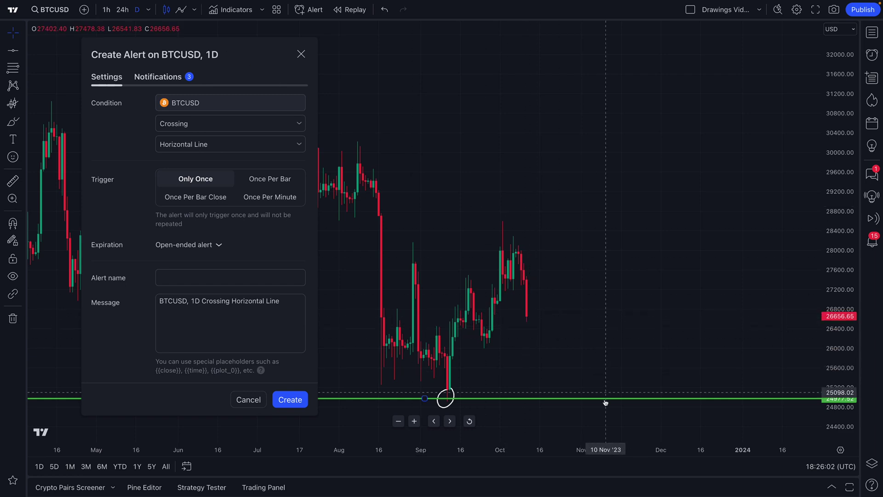
left_click(157, 82)
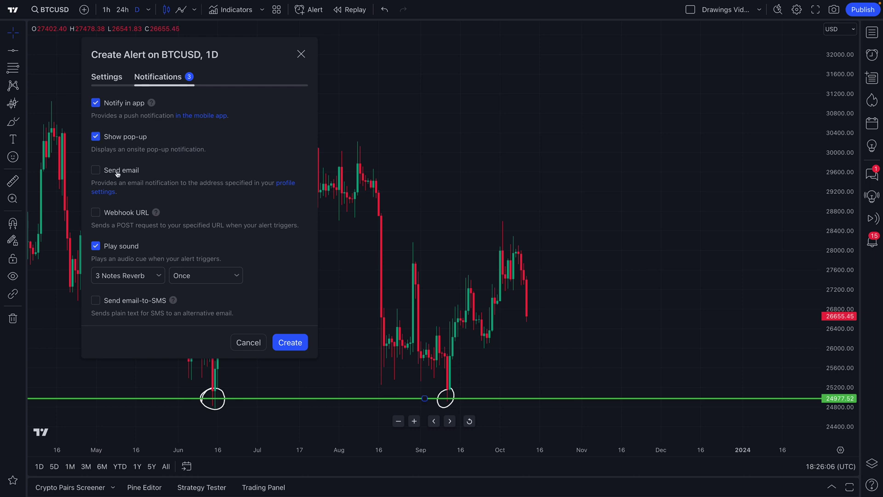
left_click(301, 54)
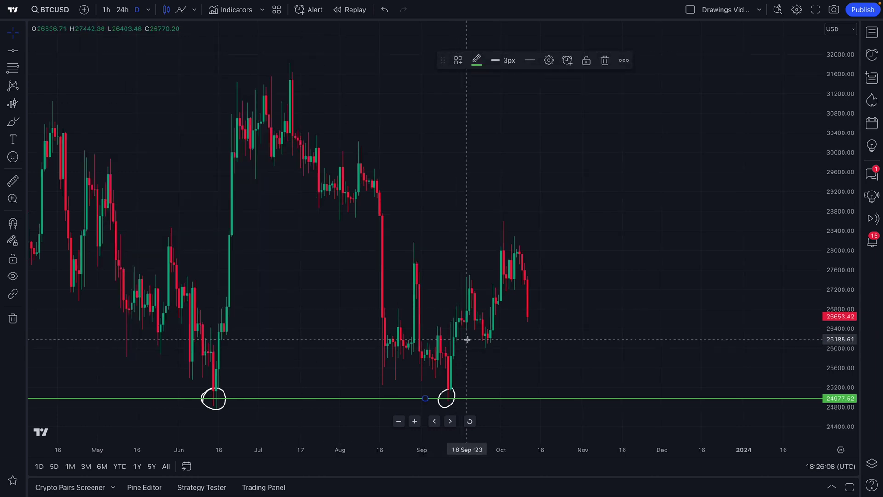
- Open the horizontal line's settings at the Style options and move the dialog clear of the recent candles
right_click(515, 399)
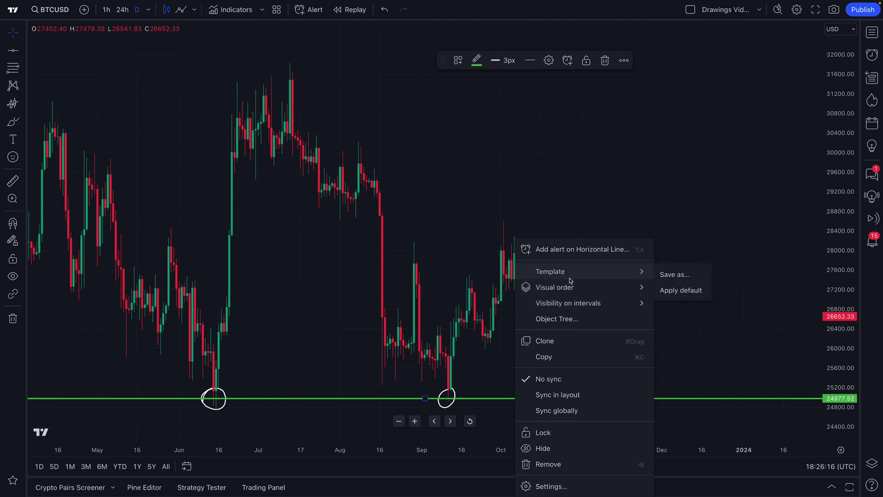
mouse_move(571, 302)
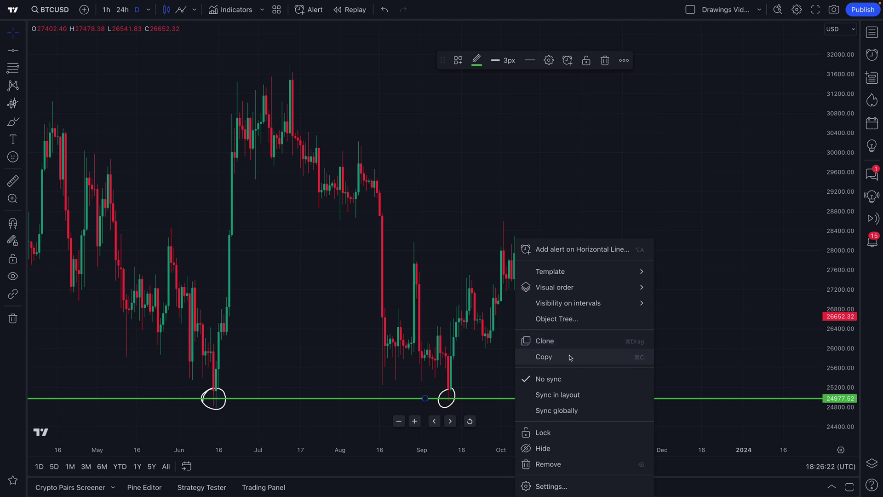
left_click(561, 487)
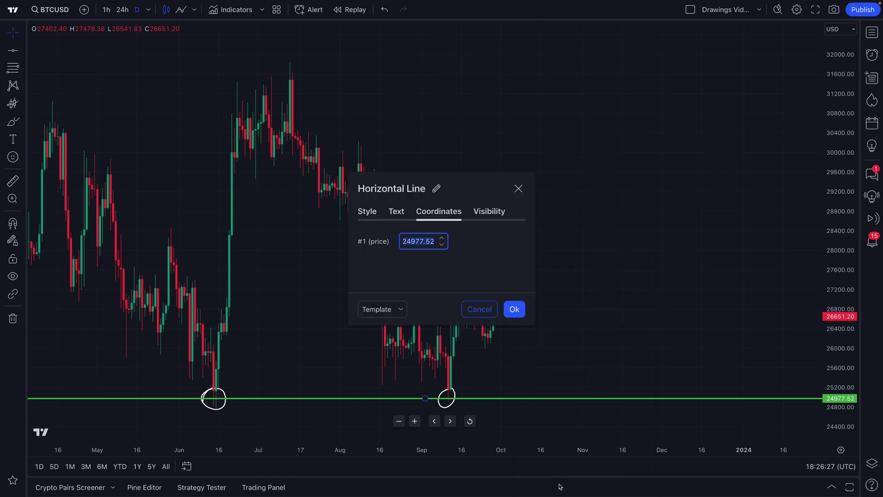
left_click(371, 213)
left_click_drag(476, 185, 217, 80)
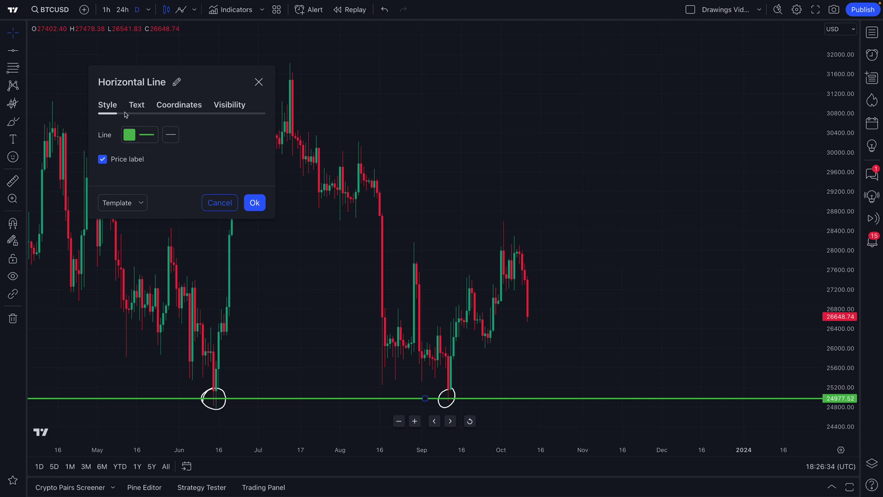
- Try the dashed line style on the horizontal line and restore the solid style
left_click(141, 134)
left_click(171, 135)
left_click(170, 135)
left_click(197, 169)
left_click(170, 135)
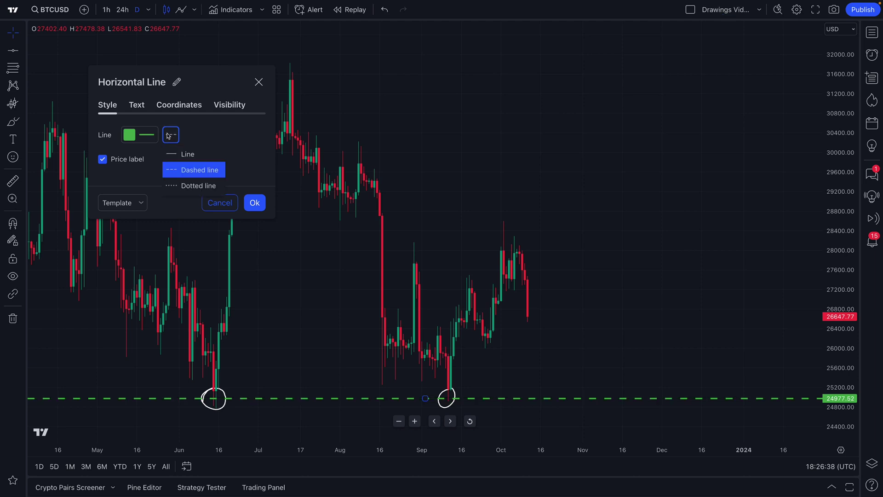
left_click(184, 154)
- Label the horizontal line with the text "Example text!"
left_click(137, 106)
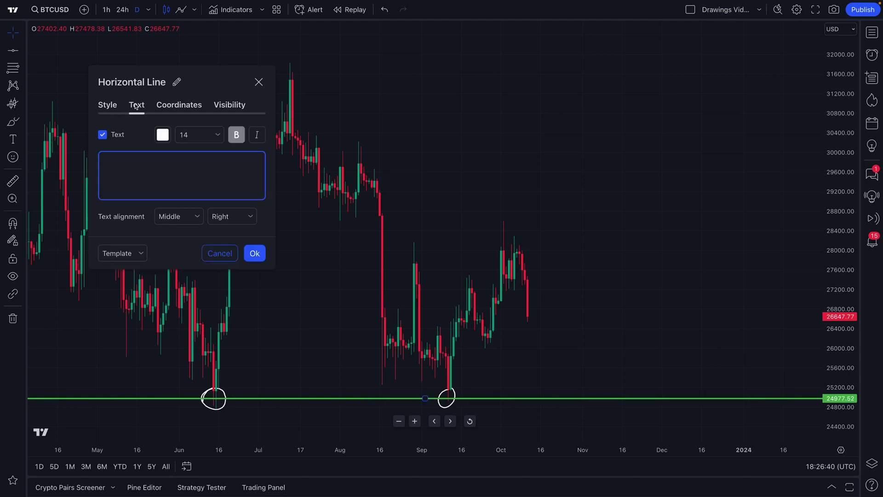
type("Example ")
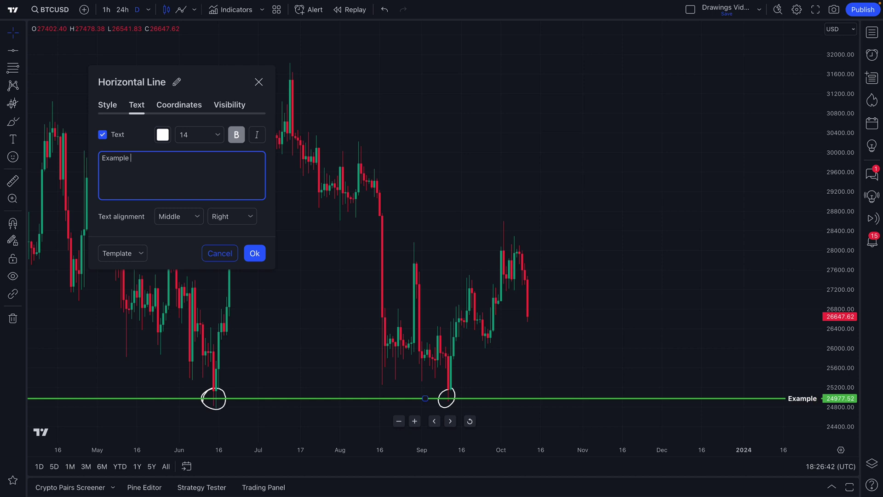
type("text!")
- Try the Top alignment for the line's label and settle on Bottom vertically and Center horizontally
left_click(183, 217)
left_click(181, 236)
left_click(230, 216)
left_click(232, 252)
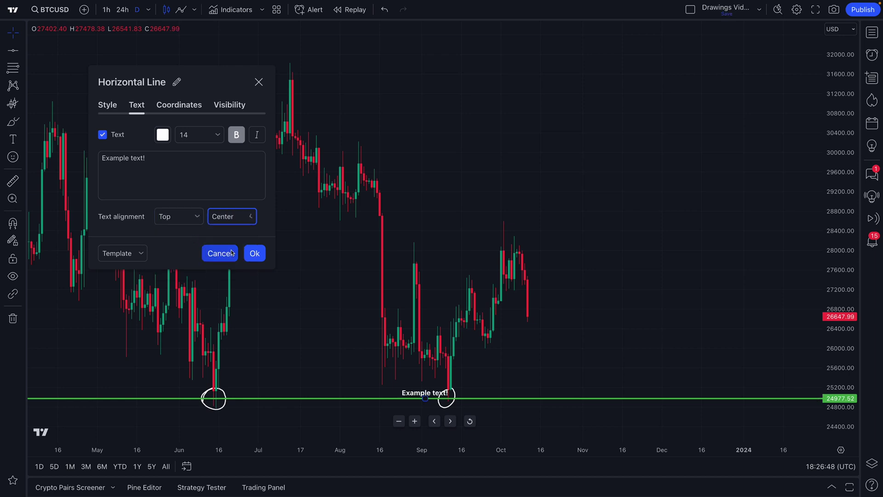
left_click(192, 219)
left_click(186, 267)
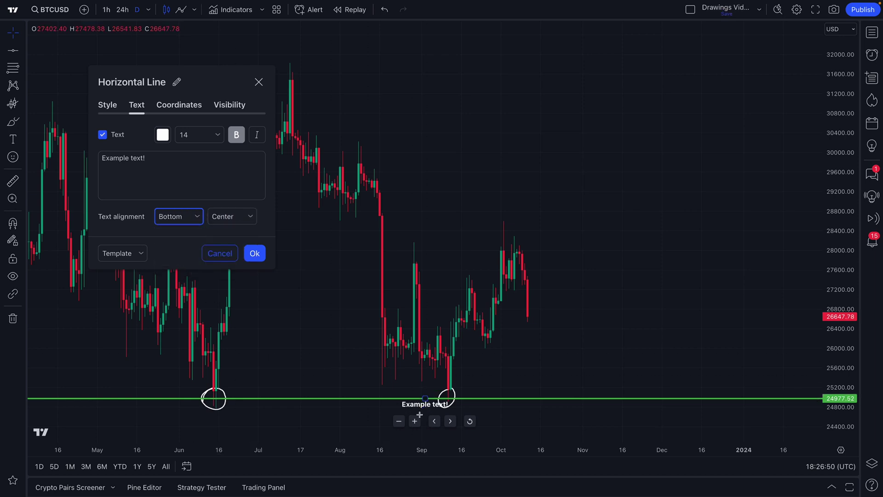
- Examine the price coordinate in the horizontal line's settings
left_click(170, 107)
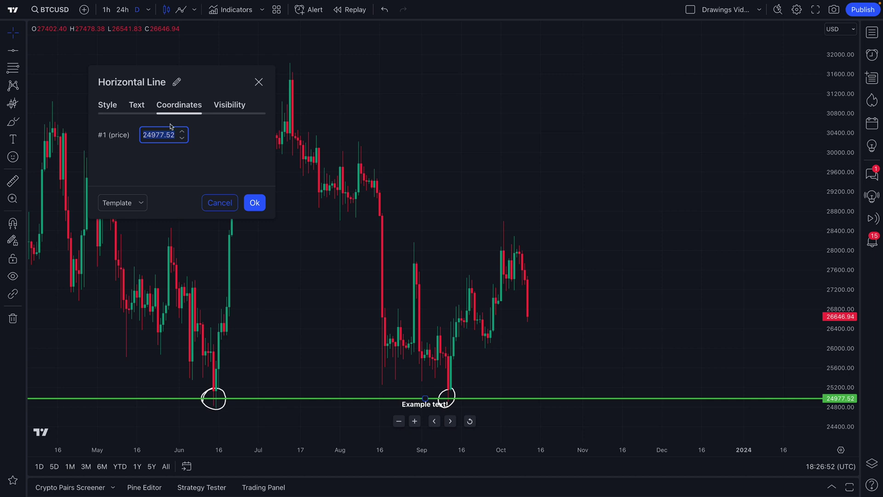
left_click(159, 134)
double_click(143, 135)
left_click(147, 135)
double_click(173, 135)
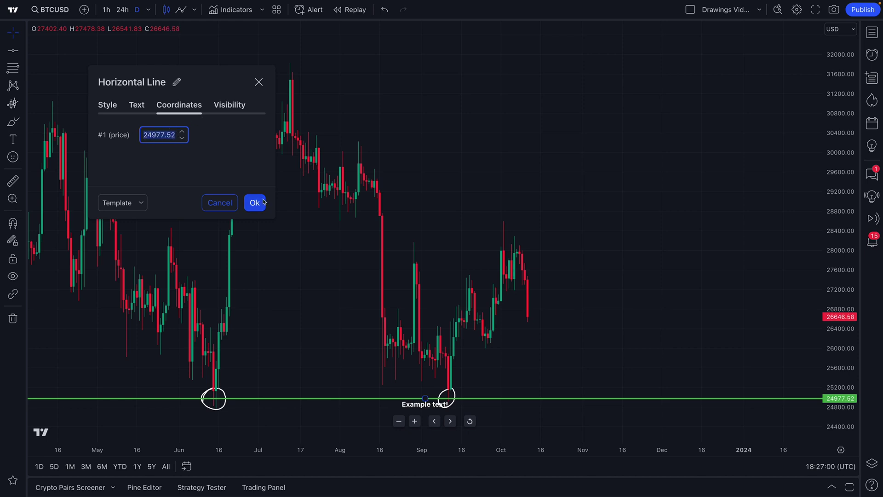
- Try hiding the horizontal line on Days intervals, re-enable Days and apply the line's settings
left_click(228, 106)
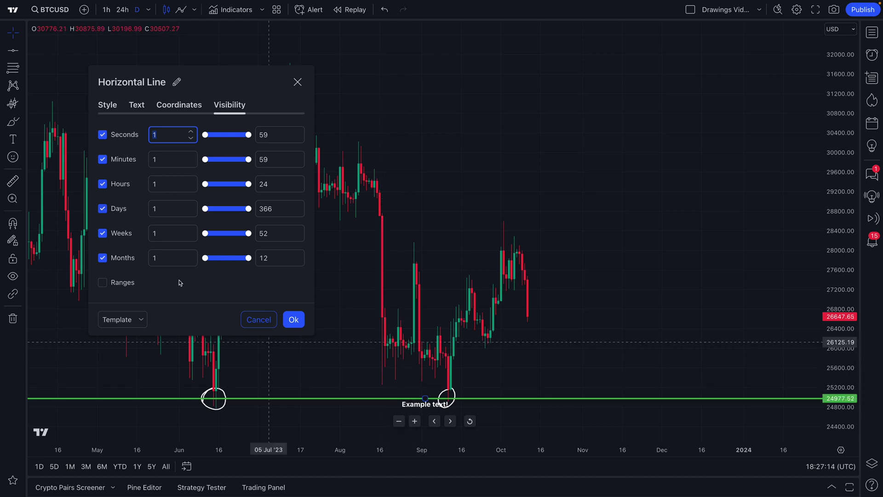
left_click(102, 210)
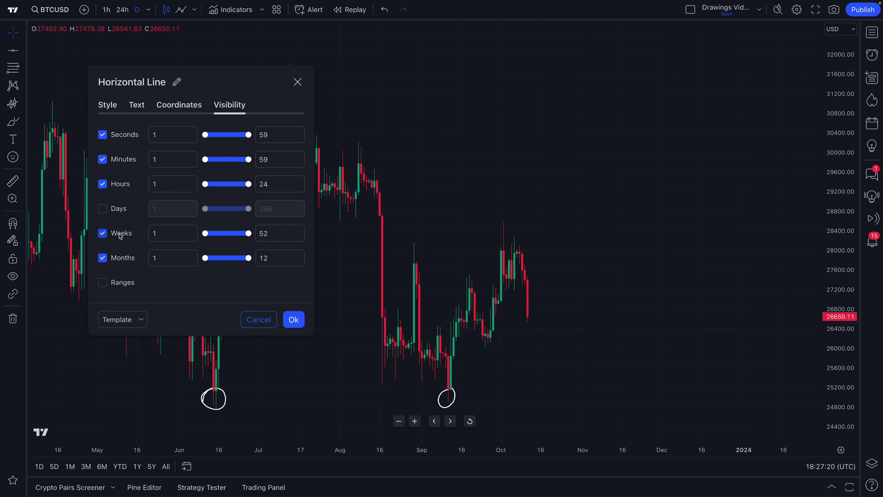
left_click(103, 209)
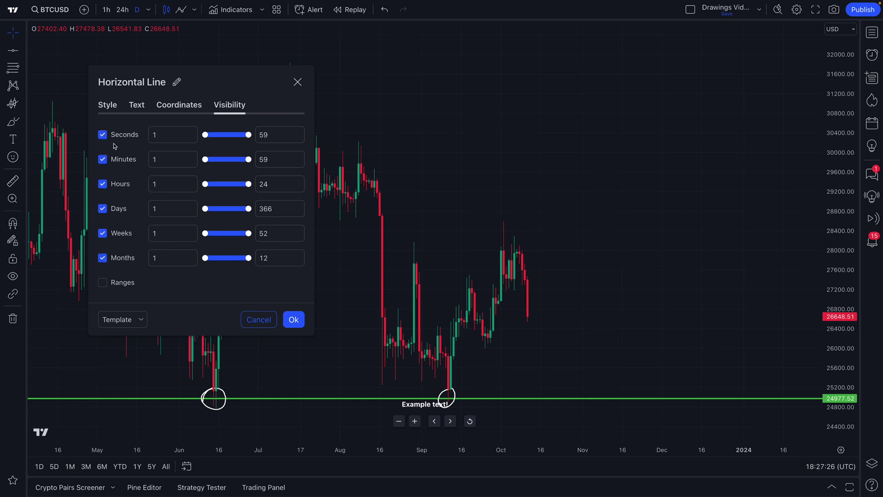
left_click(295, 320)
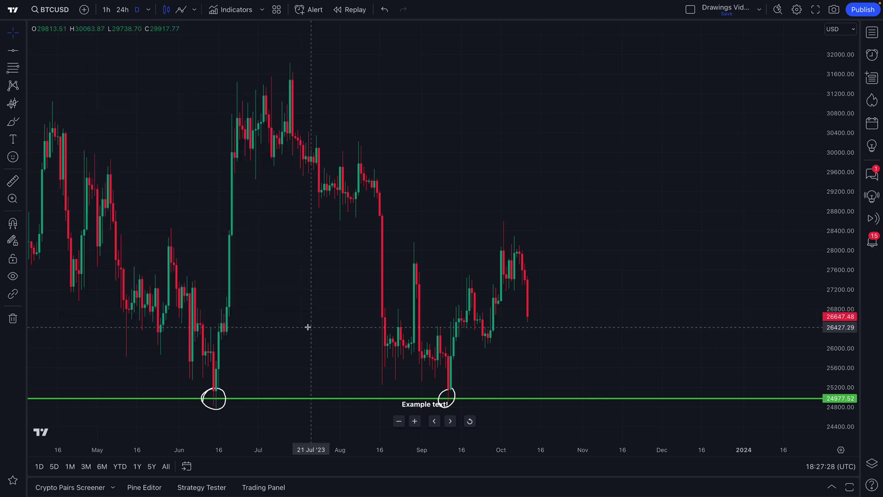
- Select the horizontal line together with the two circles around the June and September lows and delete them
scroll(301, 311, "up", 1)
left_click_drag(309, 311, 345, 311)
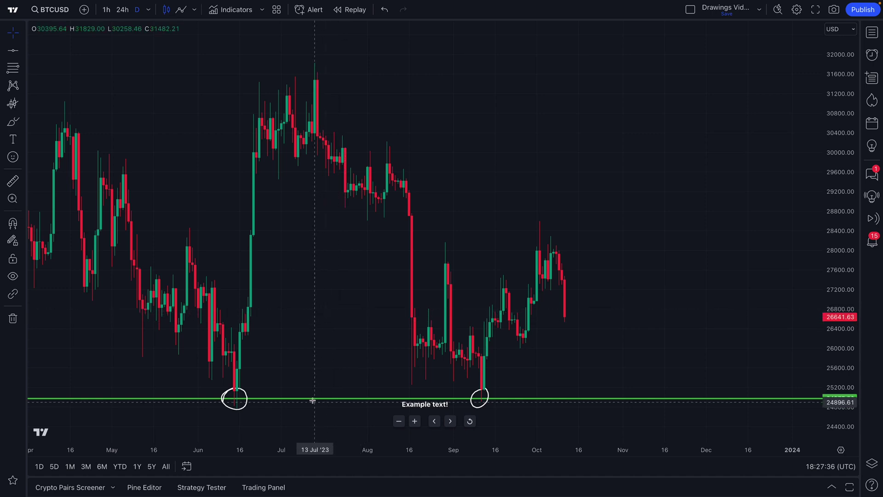
left_click_drag(210, 354, 509, 416)
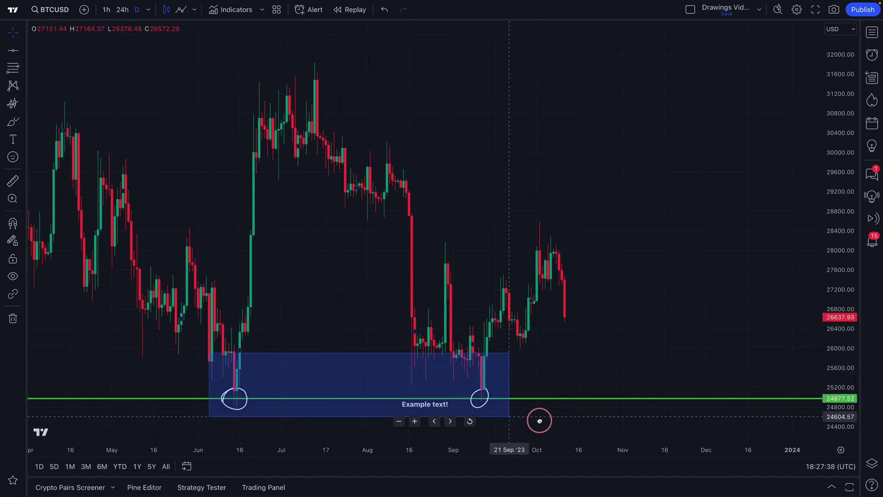
key("ctrl+z")
key("ctrl+alt+h")
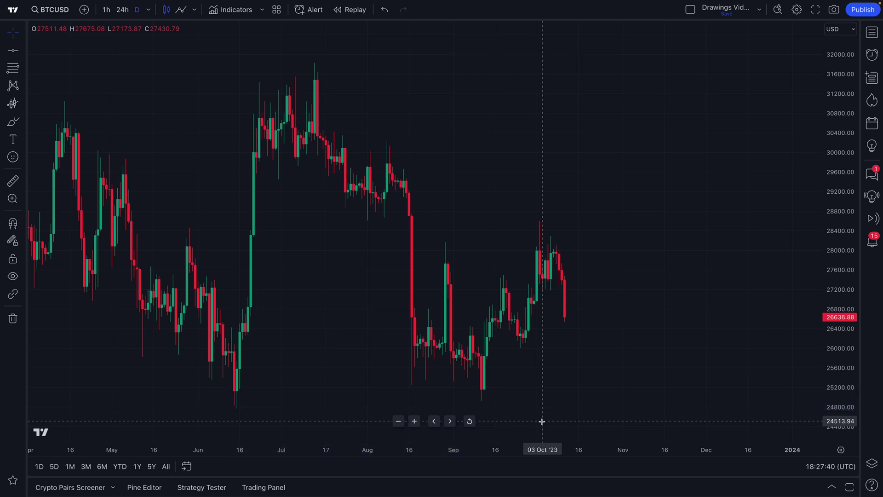
- Turn on Strong Magnet mode for drawing
left_click(21, 224)
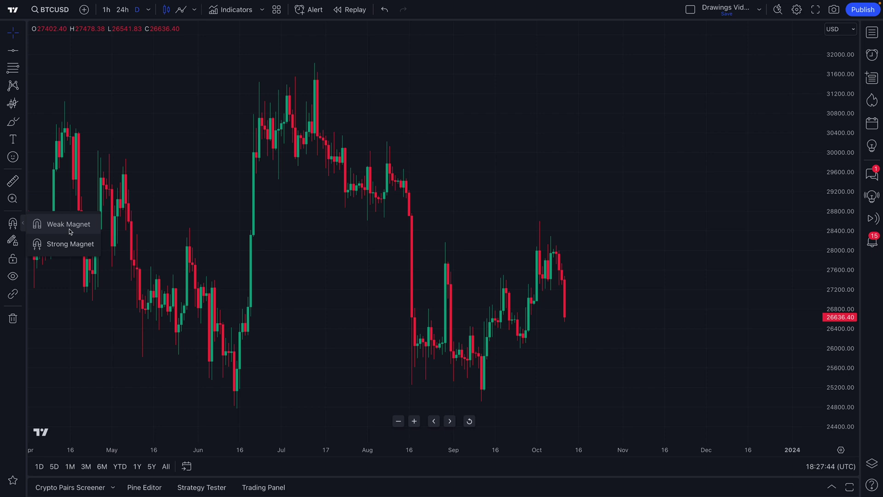
left_click(12, 224)
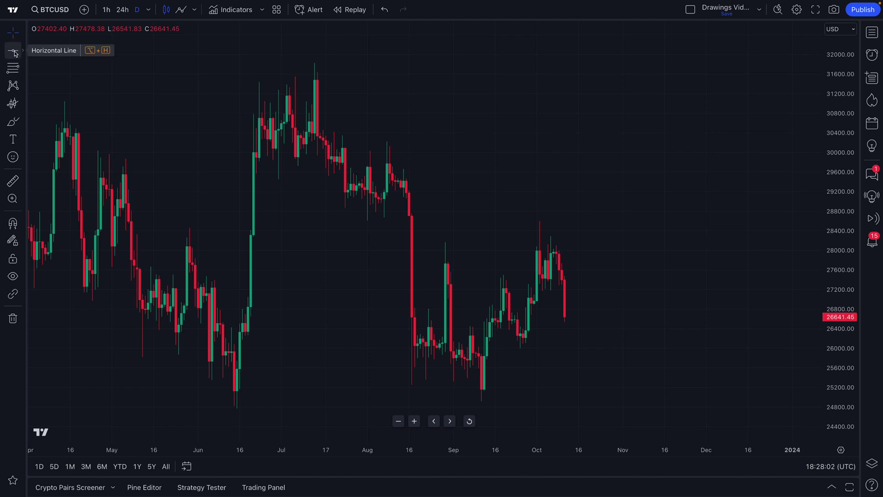
mouse_move(23, 224)
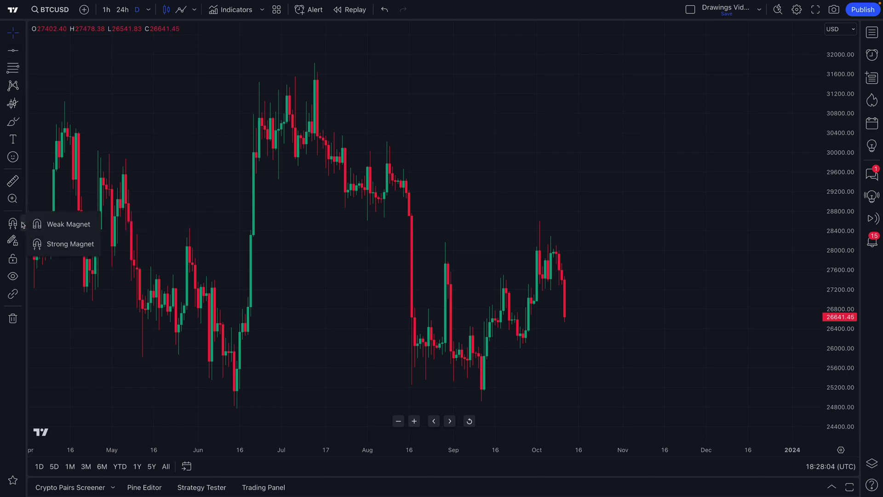
left_click(59, 247)
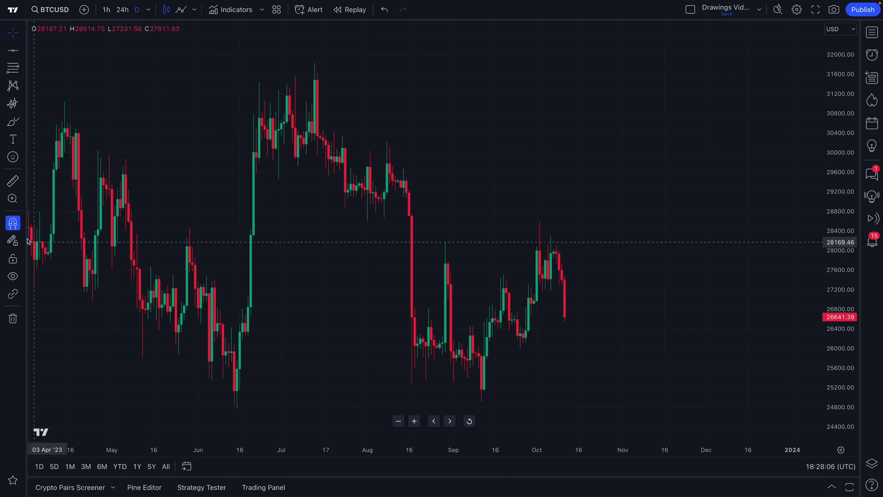
scroll(282, 292, "down", 3)
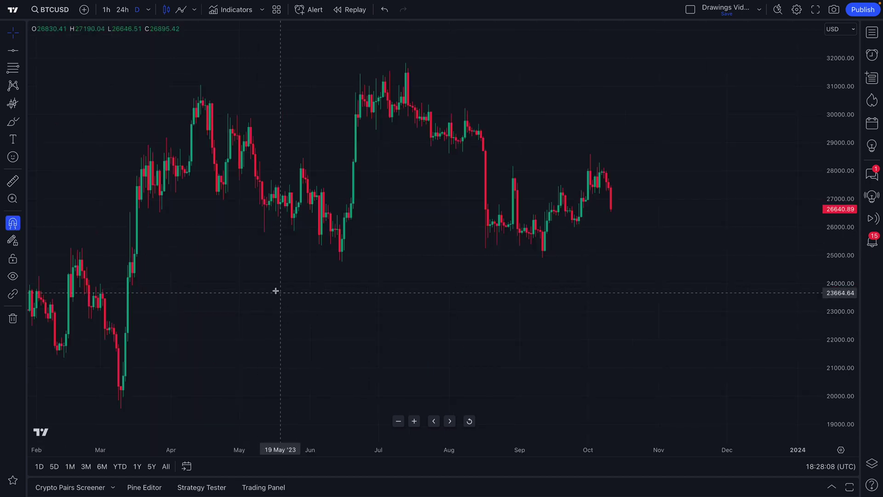
left_click(12, 52)
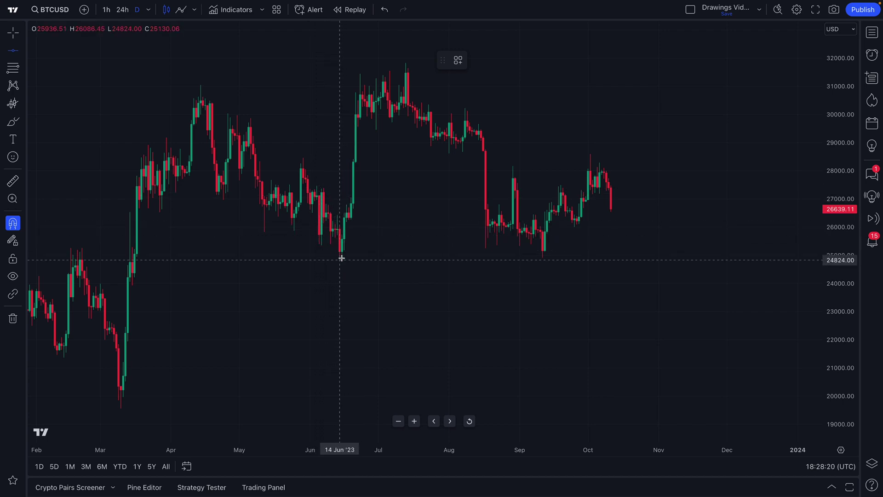
scroll(340, 266, "up", 3)
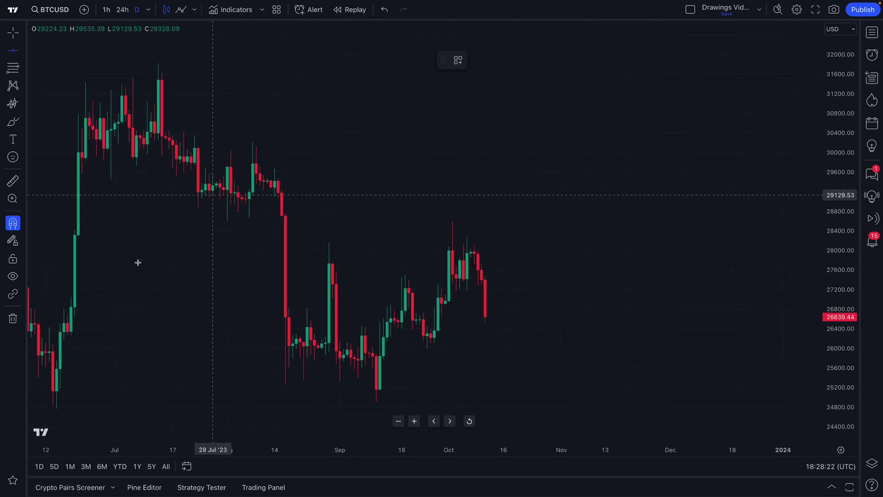
key("Escape")
- Place a horizontal line snapped to the low of the 15 Jun '23 candle at 24770.53 and deselect it
scroll(146, 368, "up", 3)
left_click_drag(146, 368, 610, 330)
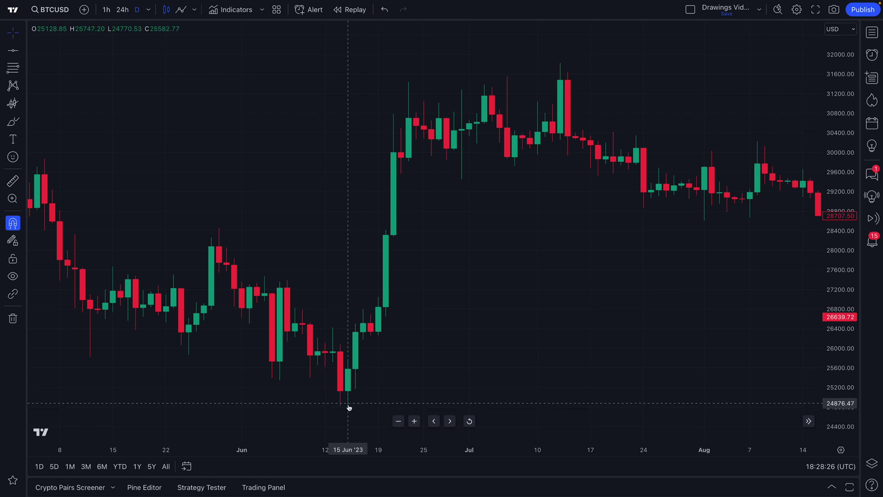
left_click(13, 50)
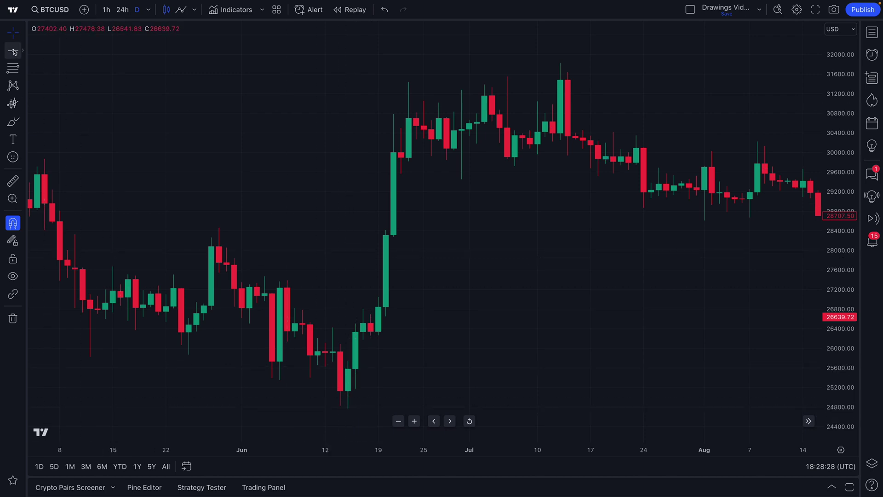
left_click(349, 408)
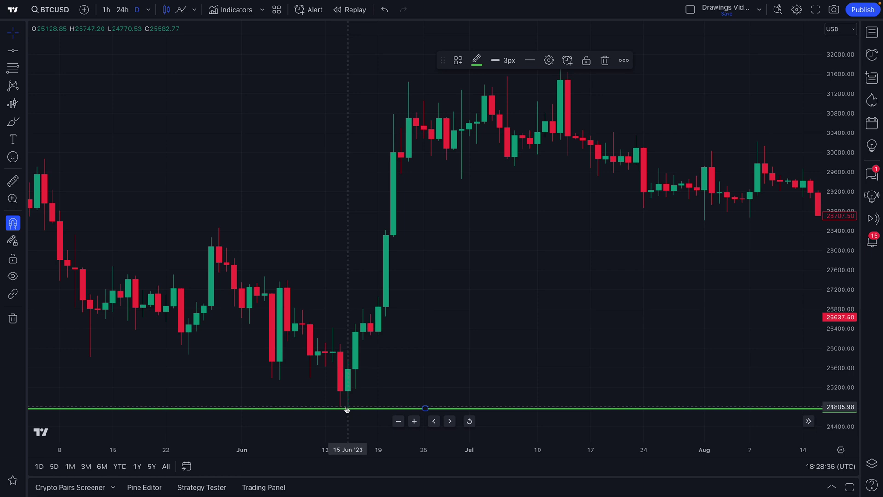
left_click(597, 315)
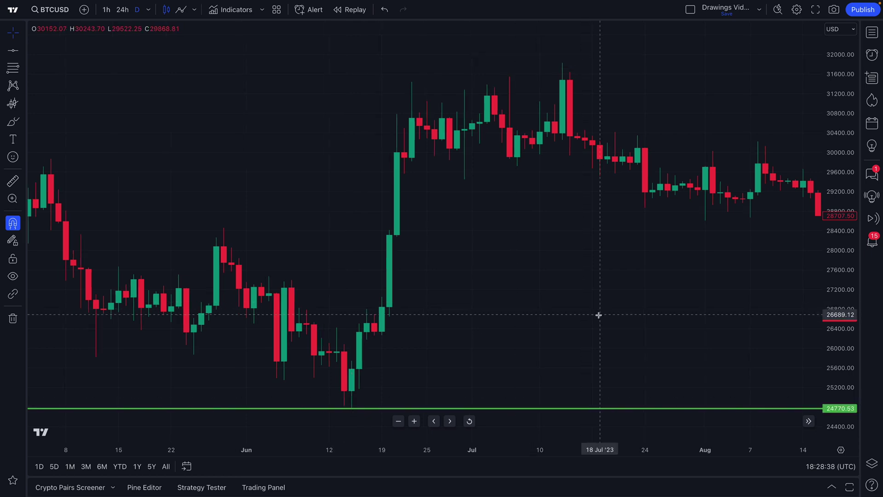
- Follow the horizontal line across to the most recent candles and turn off magnet mode
scroll(598, 316, "down", 2)
left_click_drag(637, 305, 322, 318)
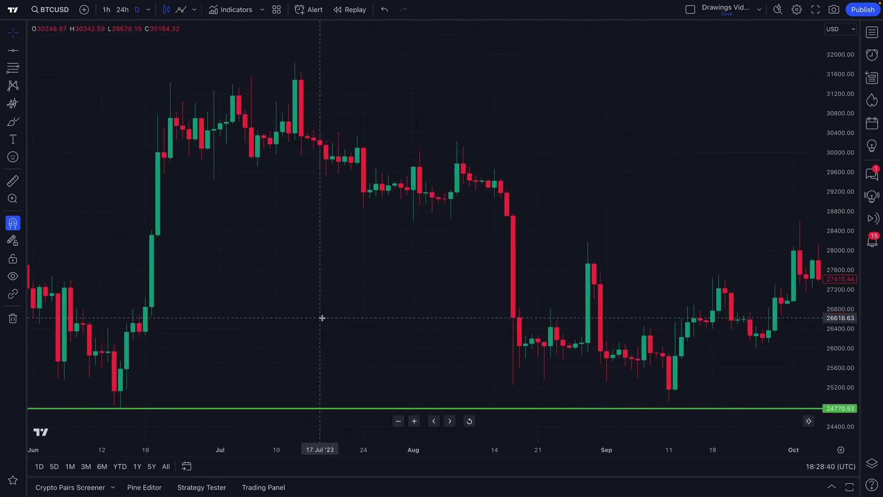
scroll(402, 317, "down", 2)
left_click_drag(522, 321, 291, 317)
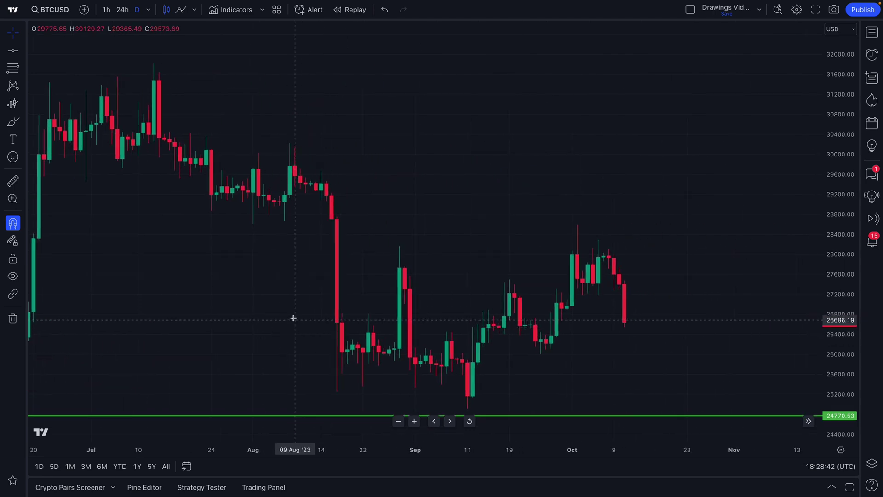
scroll(291, 317, "down", 2)
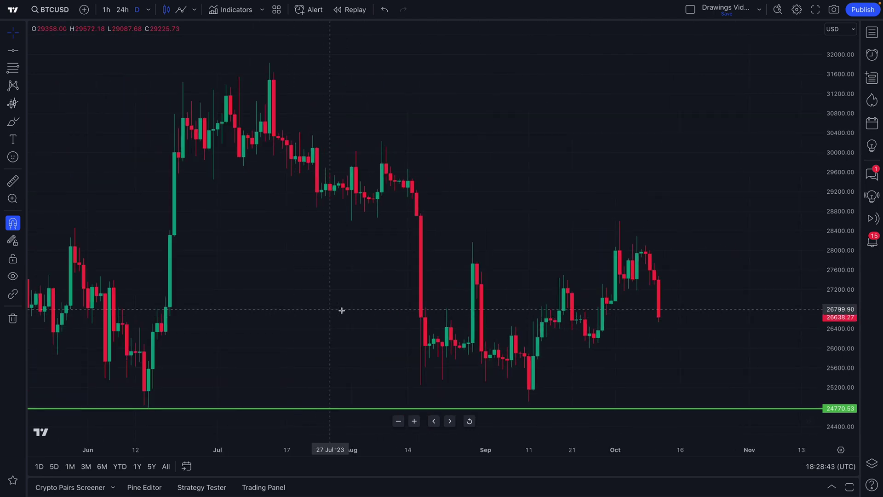
left_click(17, 226)
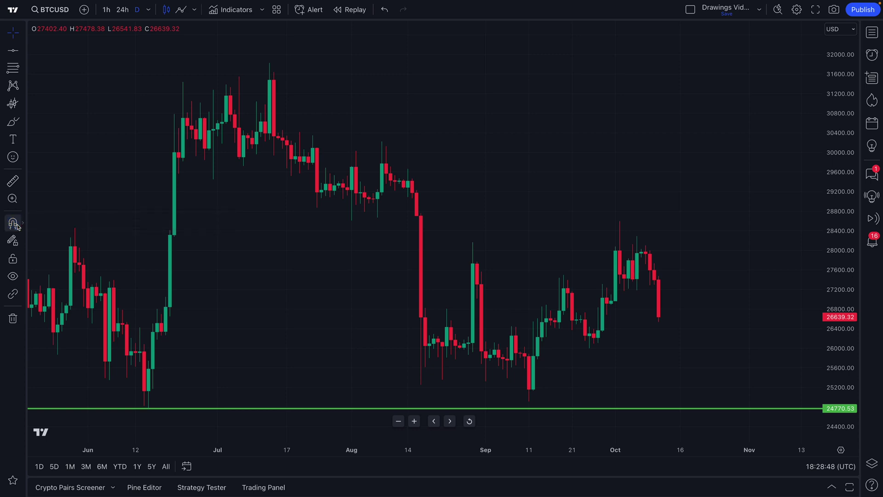
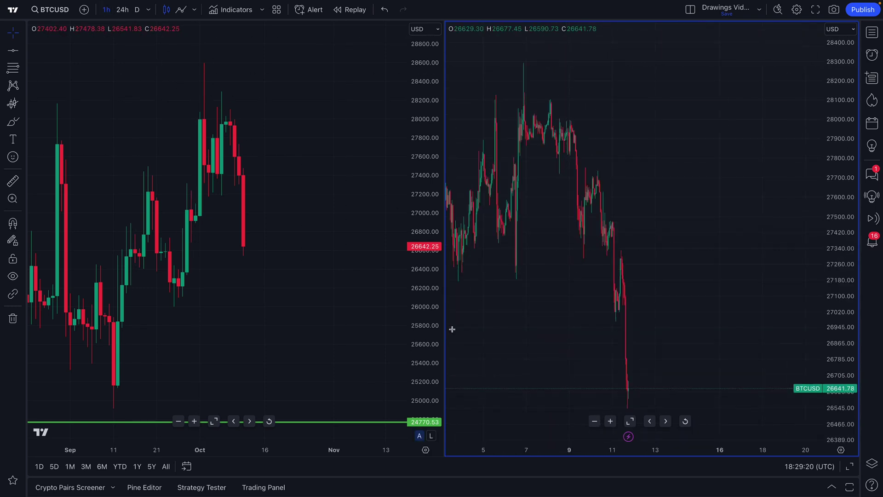
- Enable syncing of new drawings across the charts in the layout
scroll(455, 329, "up", 3)
left_click(24, 298)
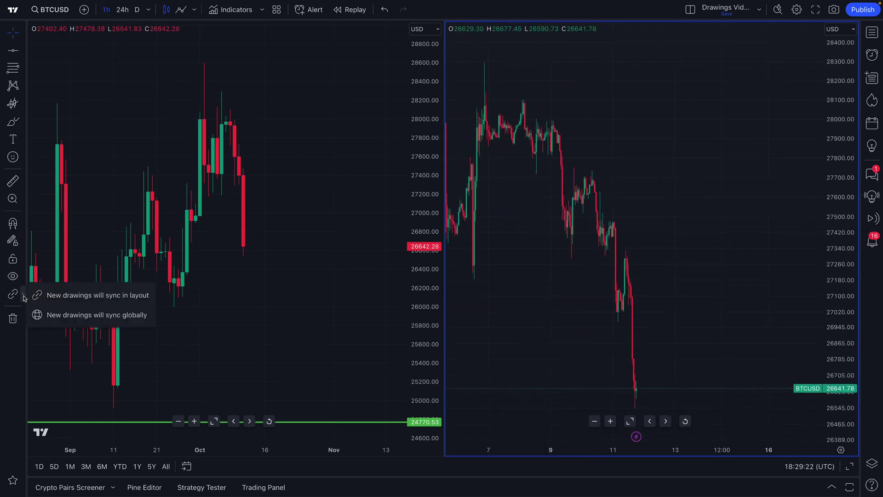
left_click(67, 296)
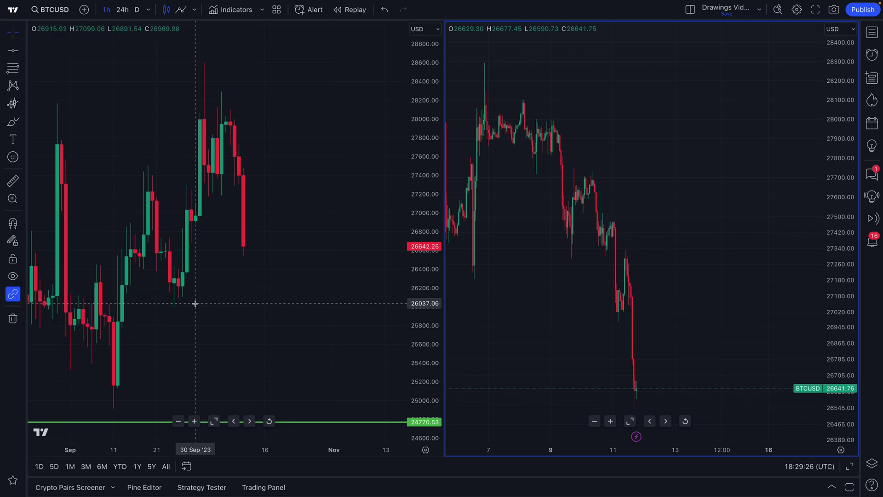
- Draw an arrow marker on the daily chart from about 27098 at 23 Oct '23 down to the latest candle at about 26641
left_click(22, 123)
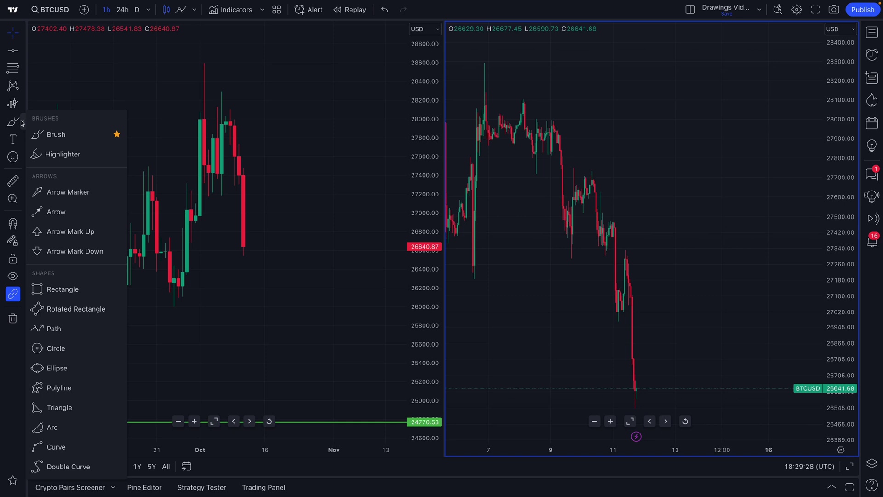
left_click(67, 194)
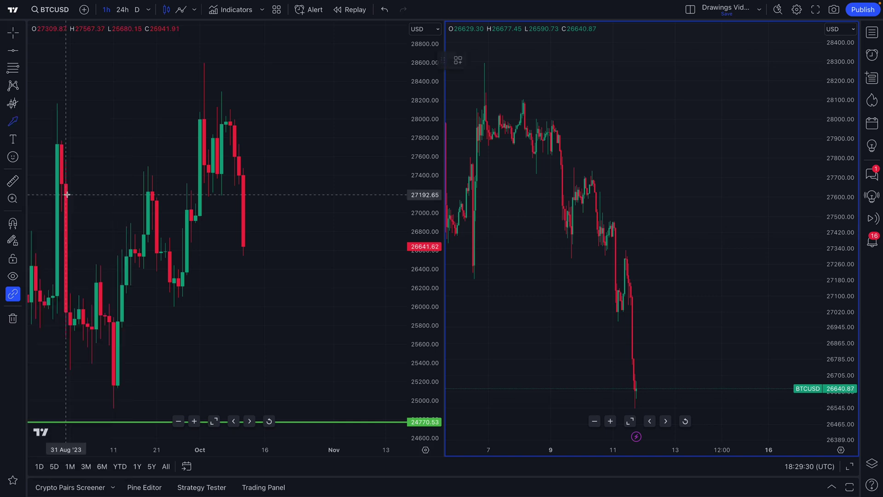
left_click_drag(295, 203, 247, 247)
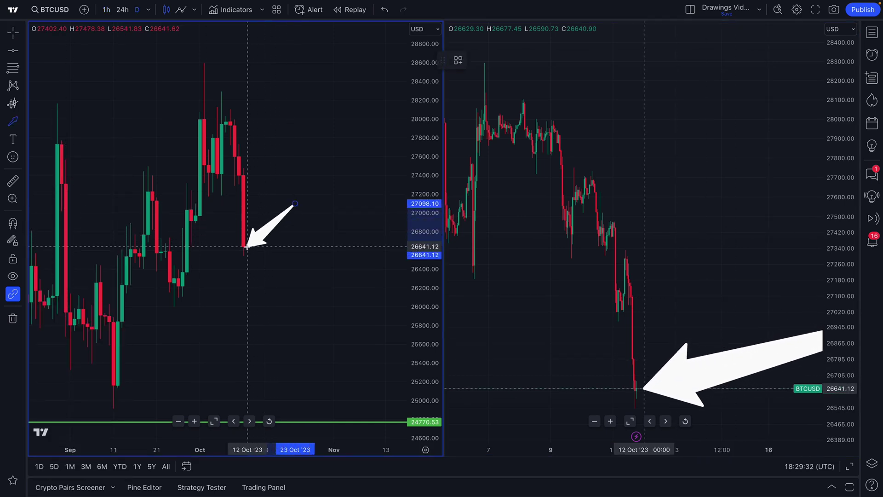
- Deselect the white arrow marker, compare it on both charts, and delete it from the daily chart
left_click(369, 268)
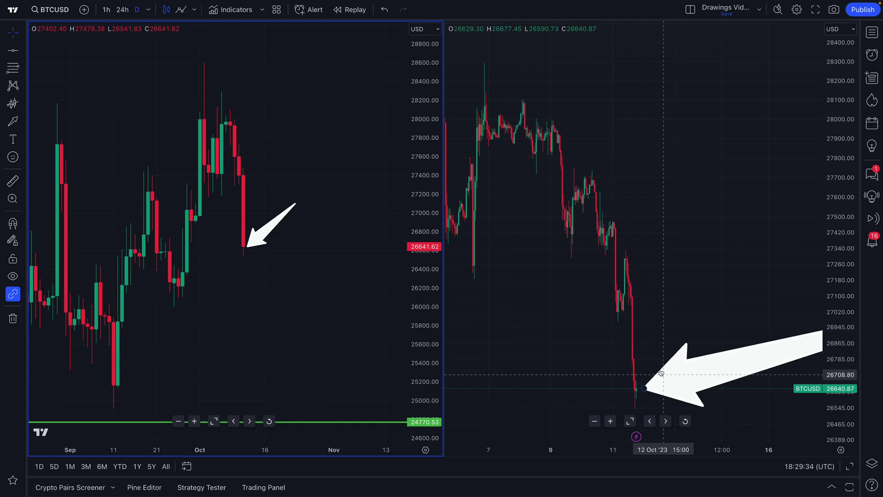
left_click(650, 295)
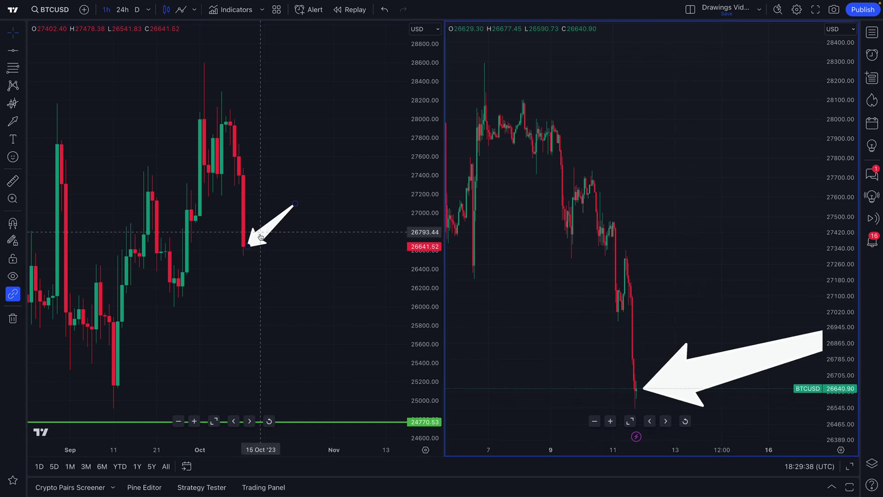
left_click(270, 297)
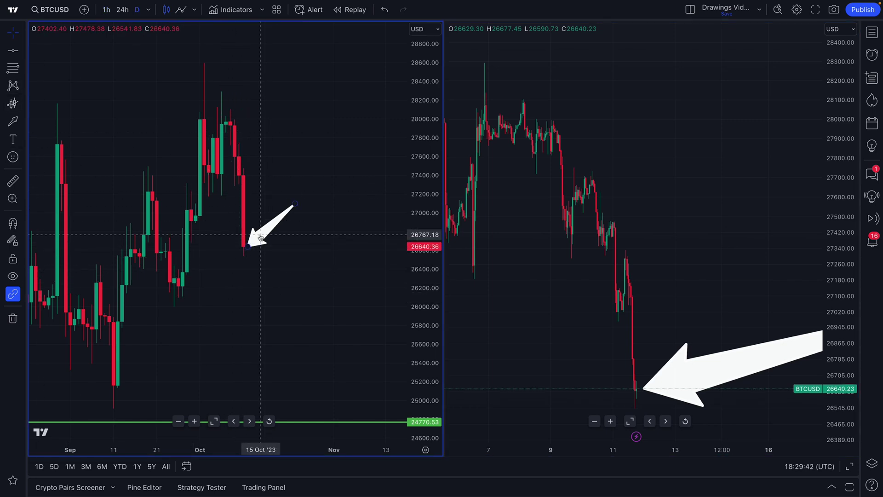
left_click(260, 237)
key("Delete")
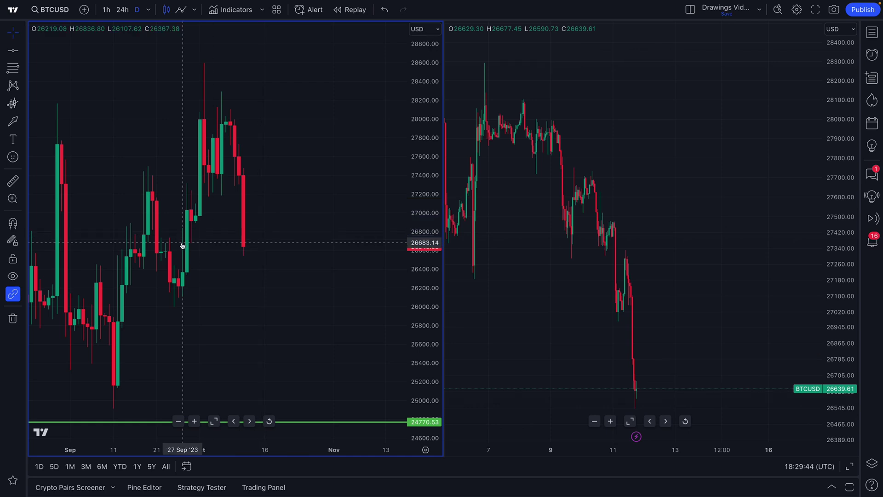
- Review the layout and global sync options for new drawings, keeping the current layout sync
scroll(193, 257, "up", 2)
left_click_drag(188, 270, 331, 284)
scroll(316, 284, "up", 4)
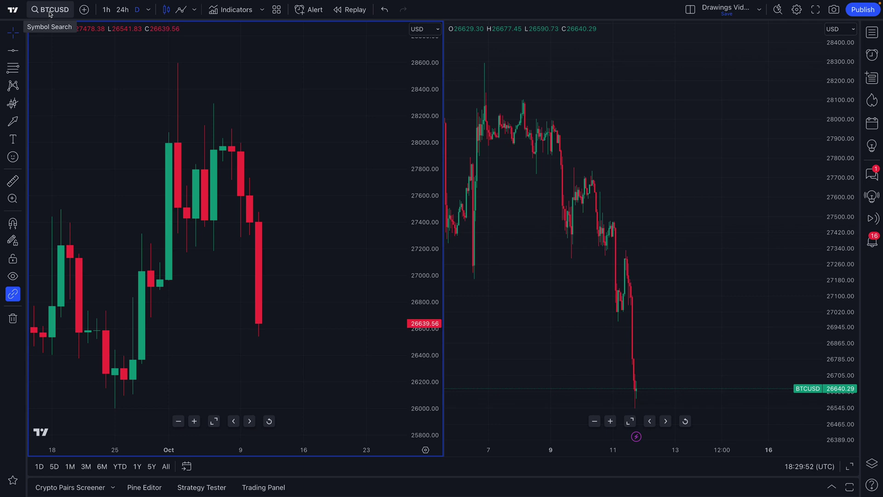
left_click(24, 297)
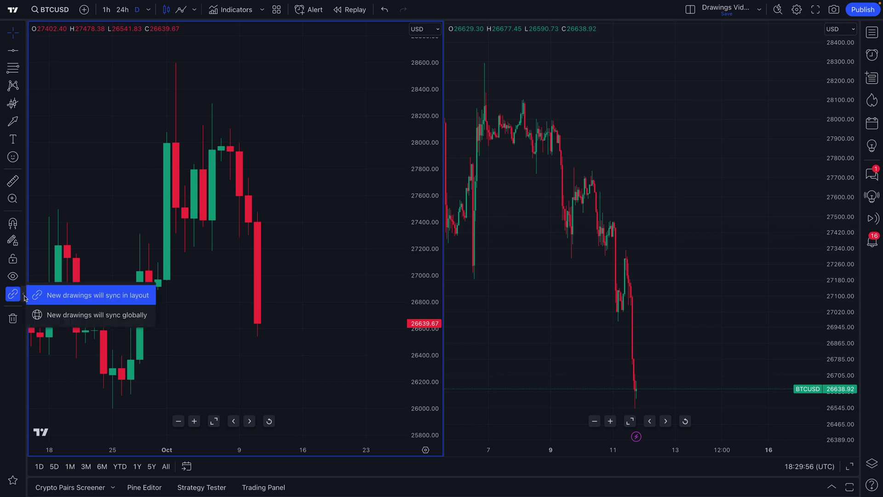
left_click(24, 296)
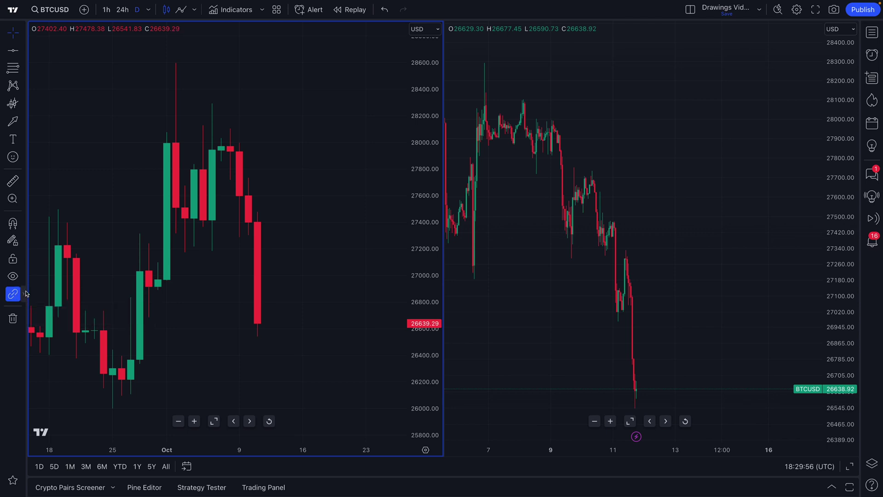
- Place an anchored VWAP on the daily chart starting at the 01 Oct '23 candle and deselect it
left_click(13, 105)
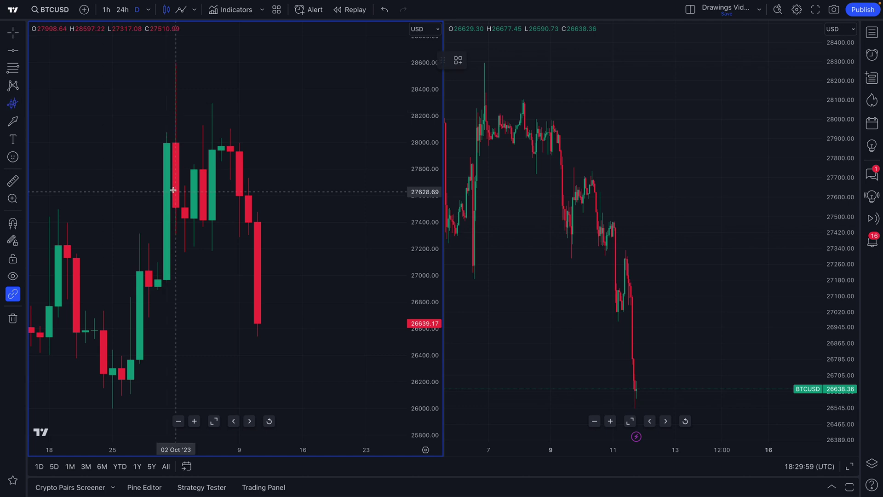
left_click(167, 139)
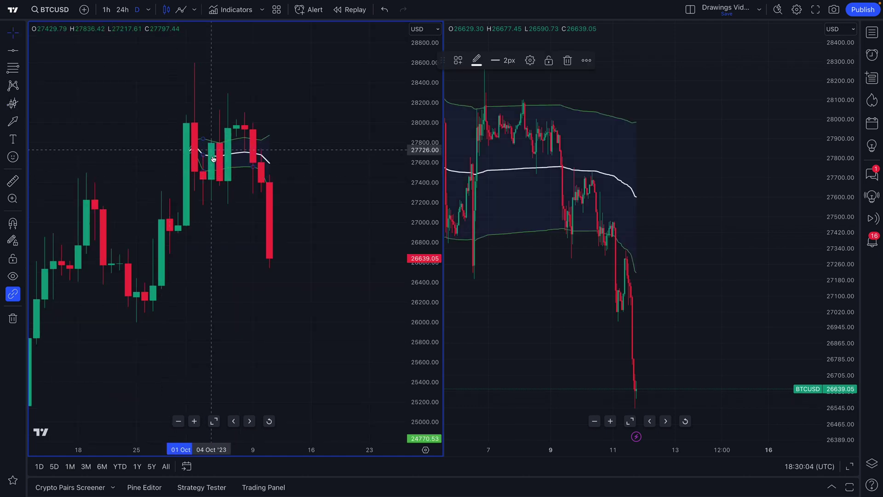
left_click(696, 169)
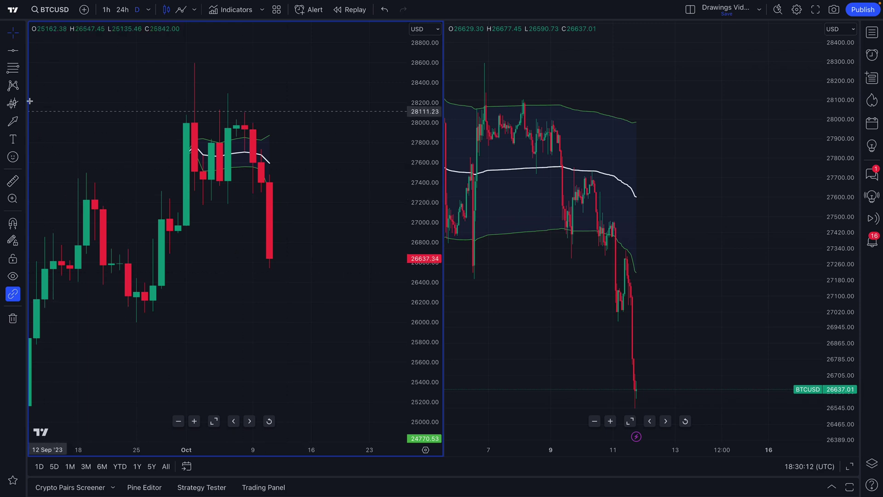
- Draw a rising trend line on the daily chart starting from about 25992 at 24 Sep '23
left_click(22, 54)
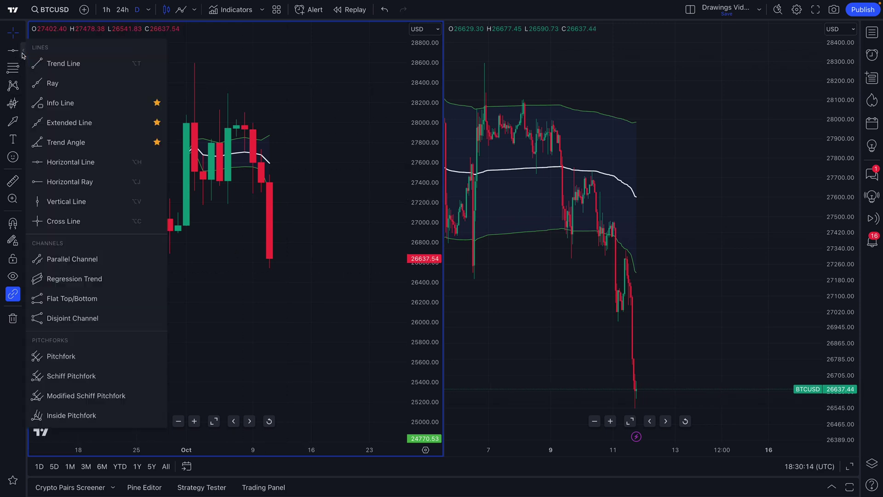
left_click(70, 63)
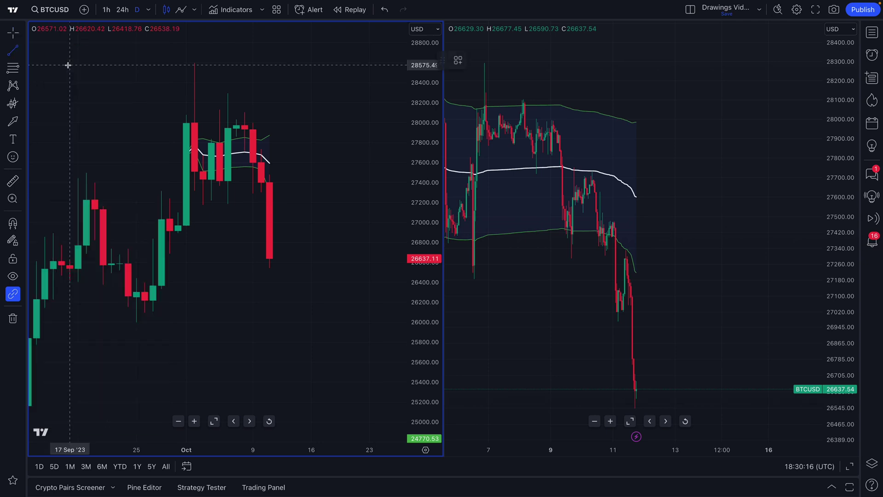
left_click(128, 322)
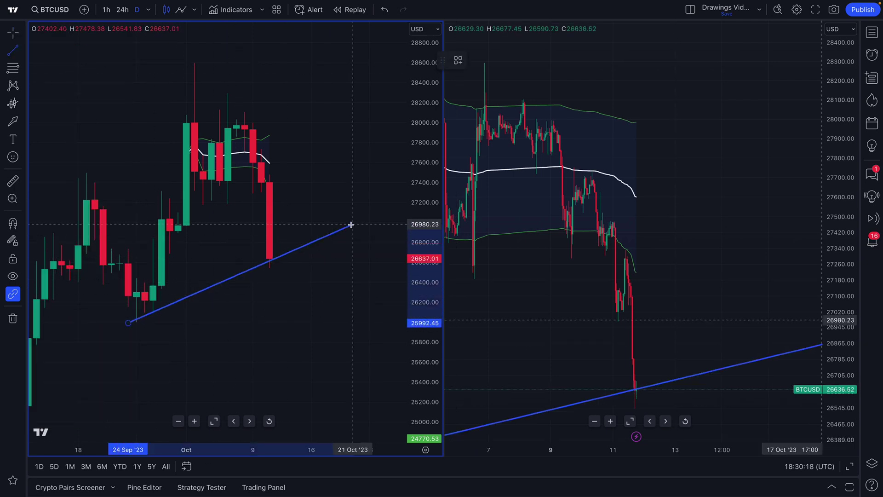